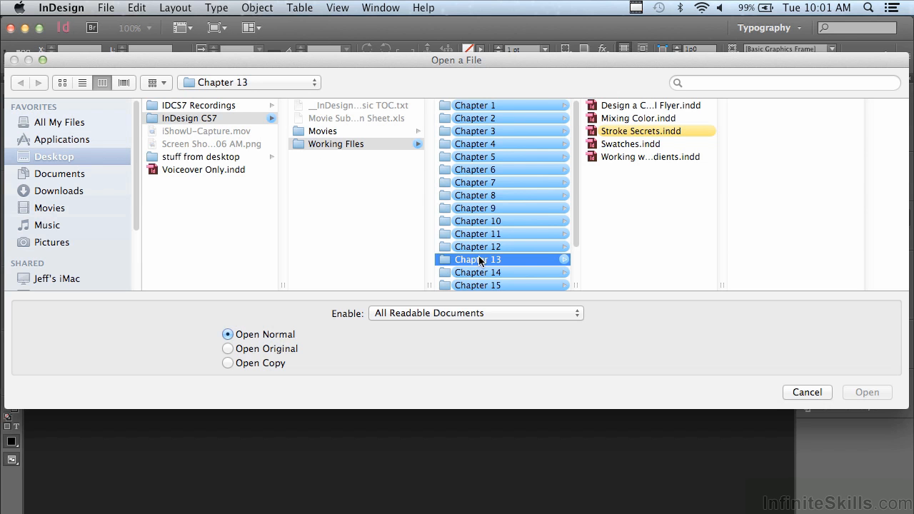
Open Stroke Secrets.indd from the Chapter 13 folder and go to page 2 of the document.
{"action": "left_click", "coordinate": [619, 132]}
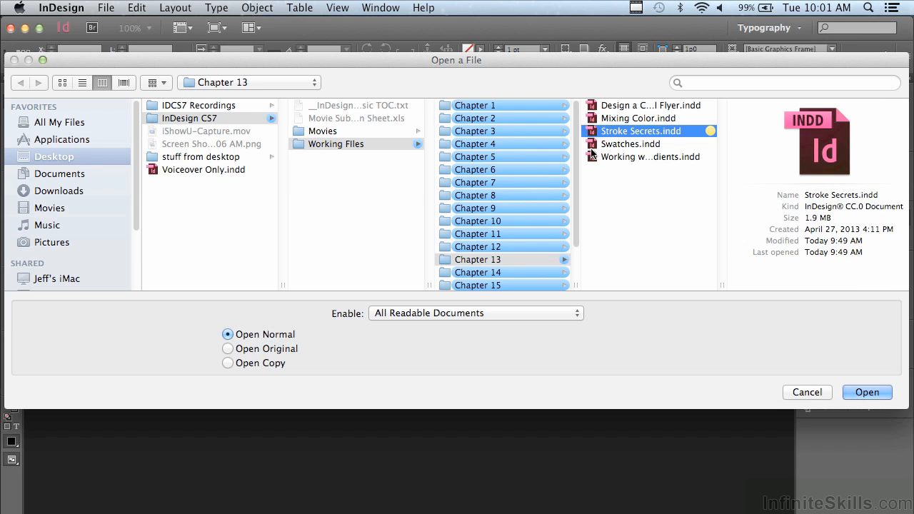
{"action": "left_click", "coordinate": [868, 391]}
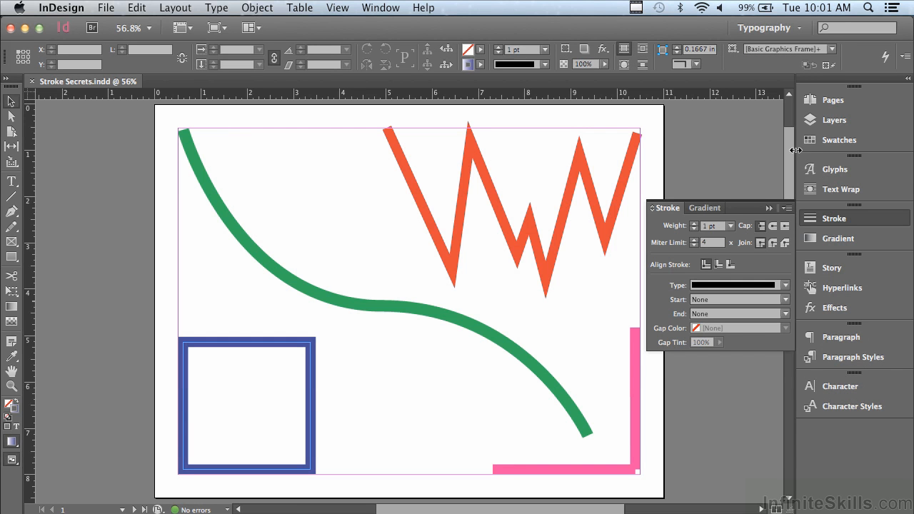
{"action": "left_click_drag", "start_coordinate": [791, 152], "coordinate": [765, 316]}
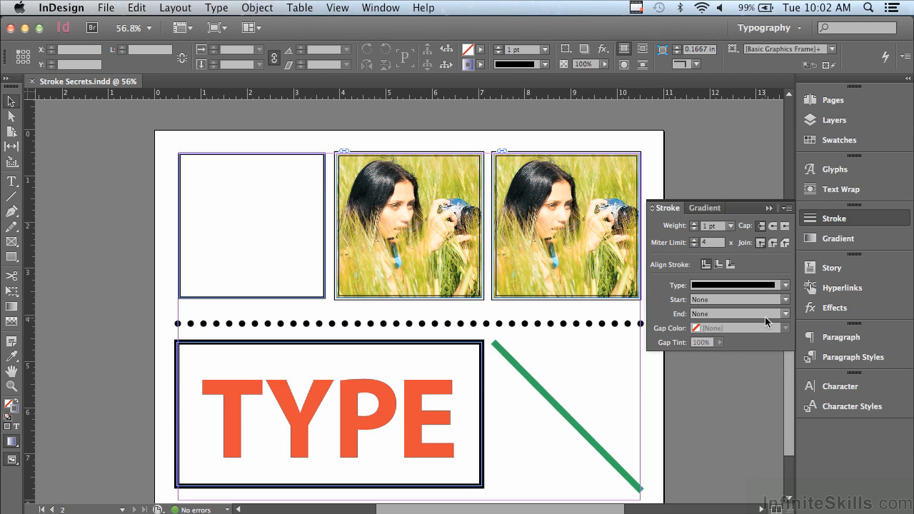
Apply the Dashed stroke type to the empty square frame on page 2.
{"action": "left_click", "coordinate": [197, 155]}
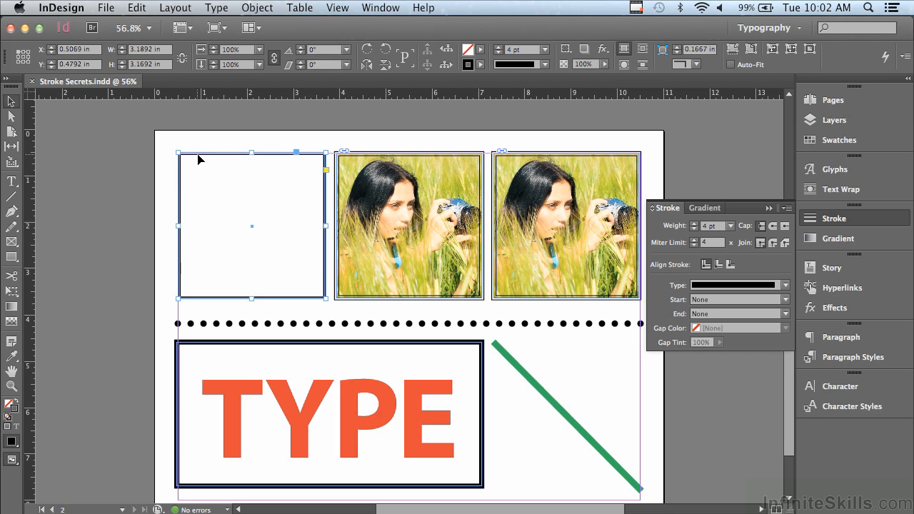
{"action": "left_click", "coordinate": [11, 386]}
{"action": "left_click_drag", "start_coordinate": [131, 117], "coordinate": [367, 316]}
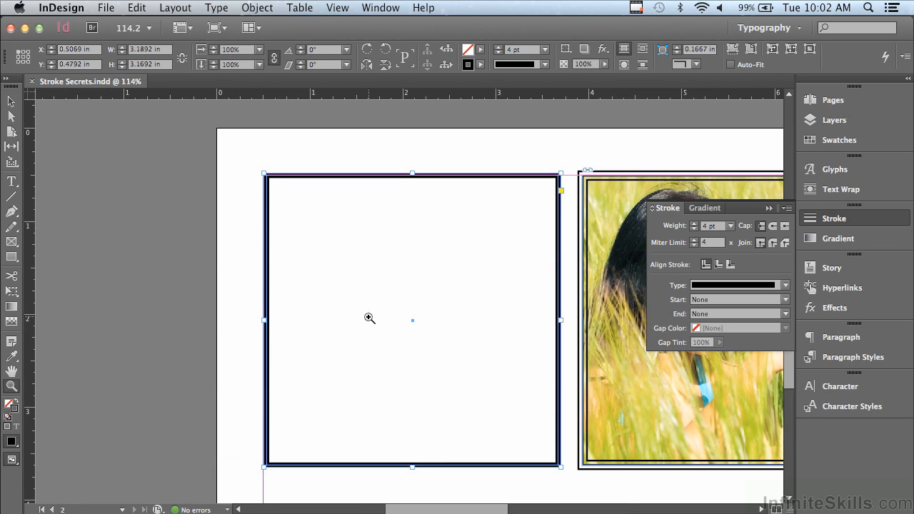
{"action": "left_click", "coordinate": [10, 104]}
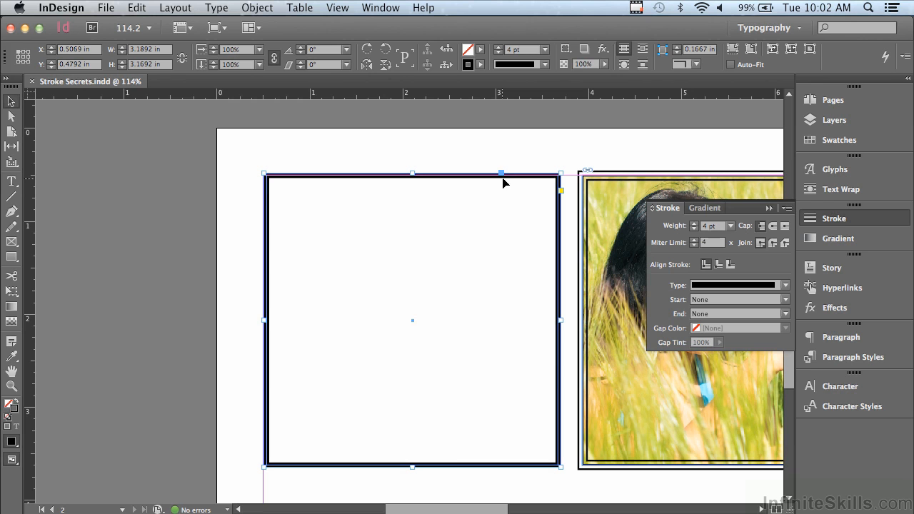
{"action": "left_click", "coordinate": [705, 286]}
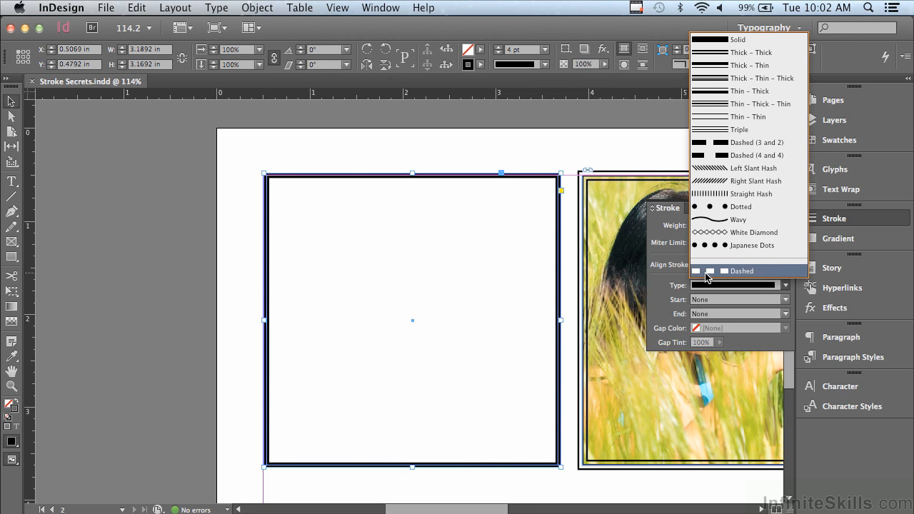
{"action": "left_click", "coordinate": [706, 272]}
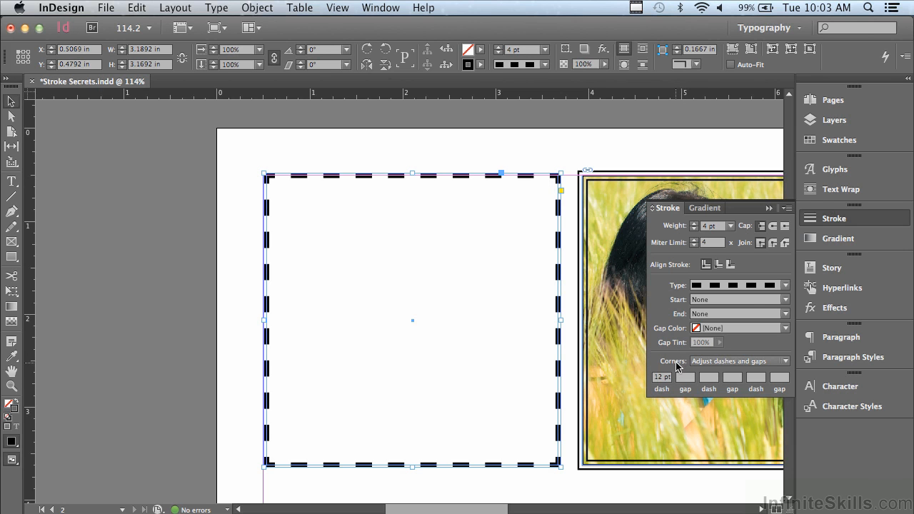
Try the corner options None, Adjust dashes and Adjust gaps on the dashed frame, then restore Adjust dashes and gaps.
{"action": "left_click", "coordinate": [721, 362]}
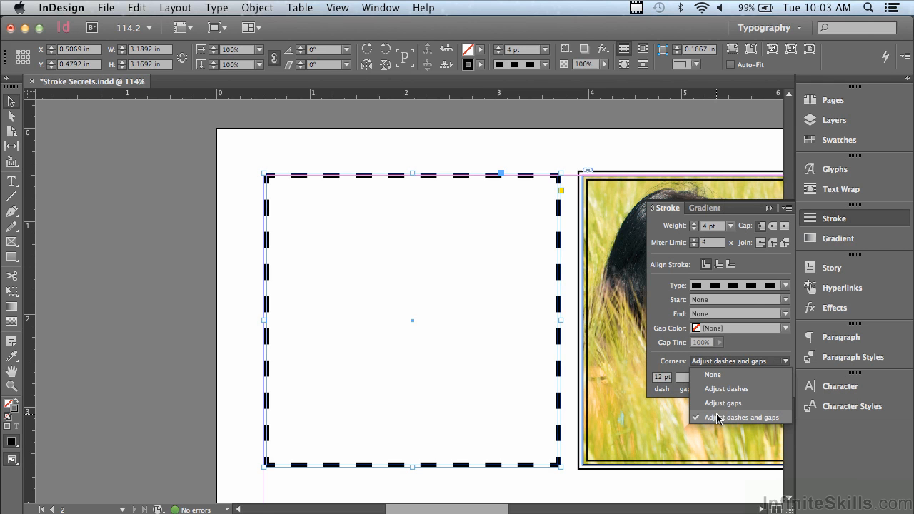
{"action": "left_click", "coordinate": [712, 374]}
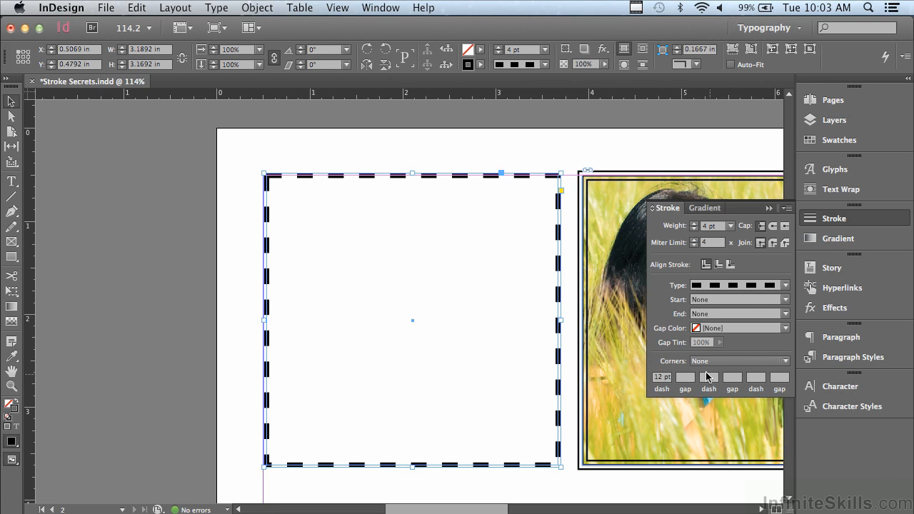
{"action": "left_click", "coordinate": [705, 362]}
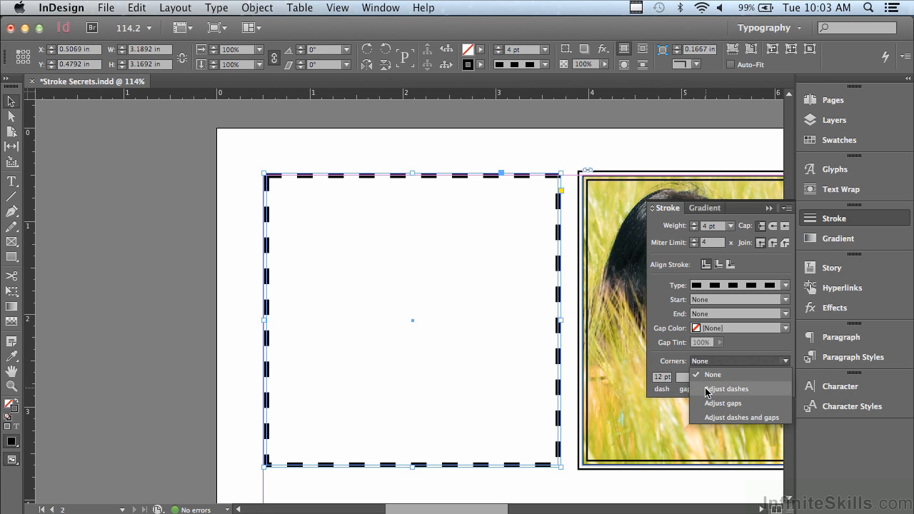
{"action": "left_click", "coordinate": [726, 389]}
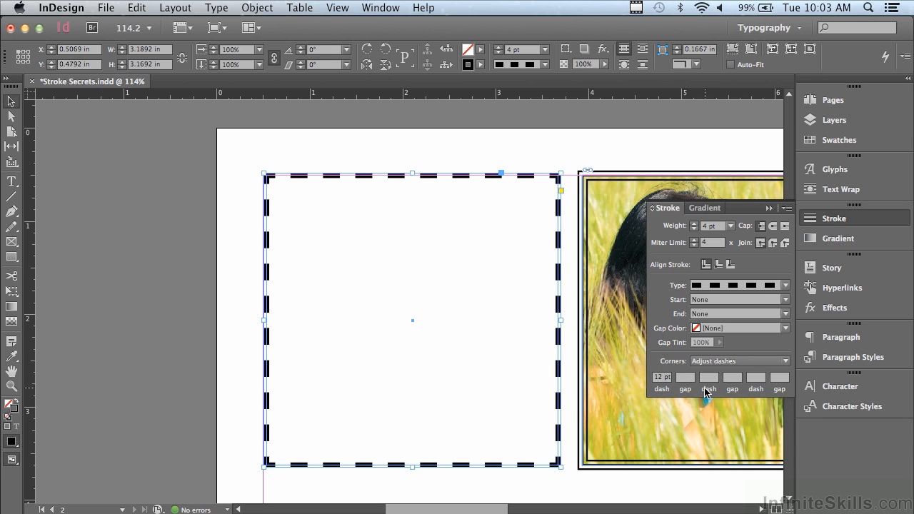
{"action": "left_click", "coordinate": [714, 362]}
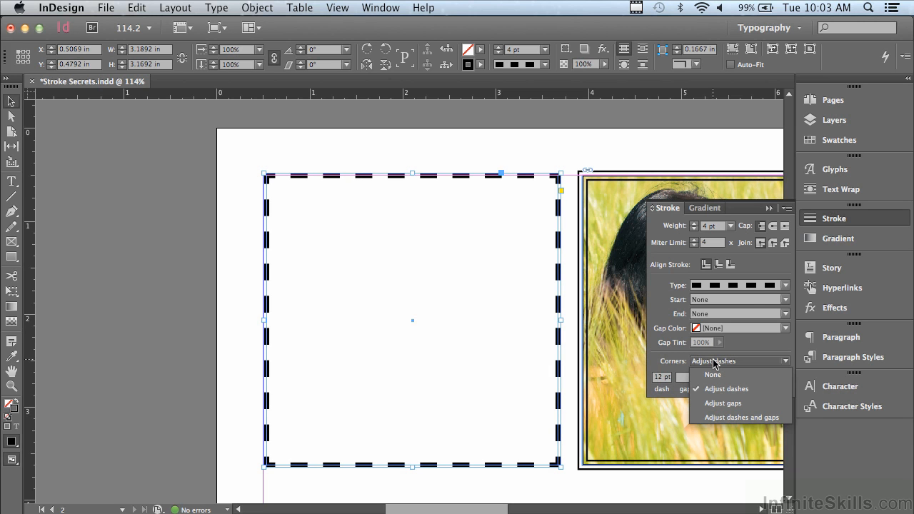
{"action": "left_click", "coordinate": [712, 403]}
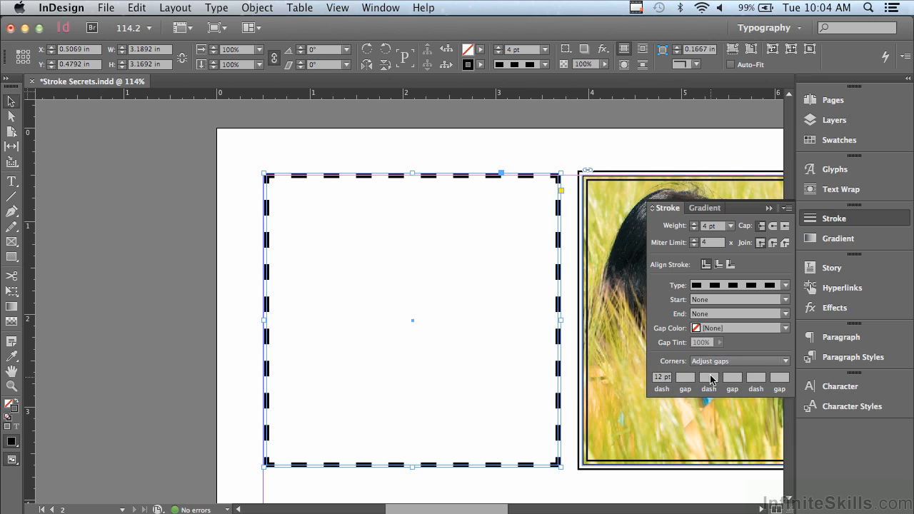
{"action": "left_click", "coordinate": [712, 362]}
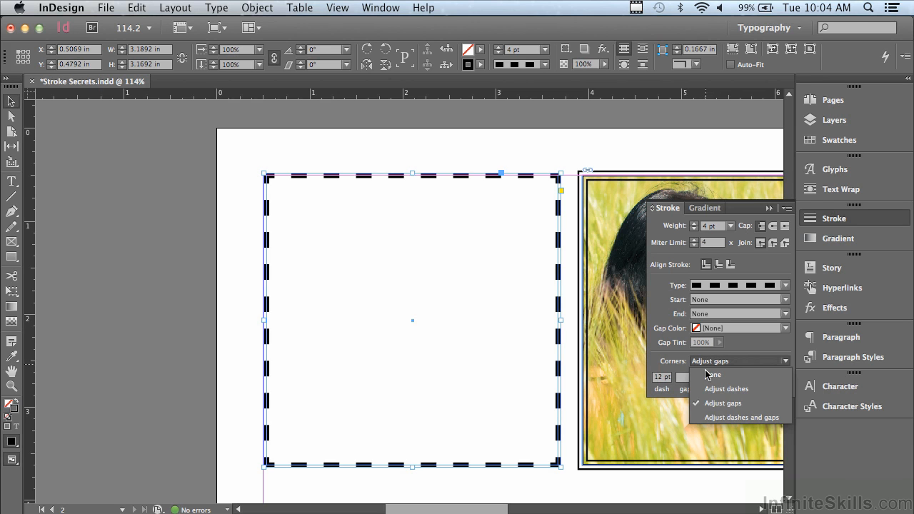
{"action": "left_click", "coordinate": [709, 418]}
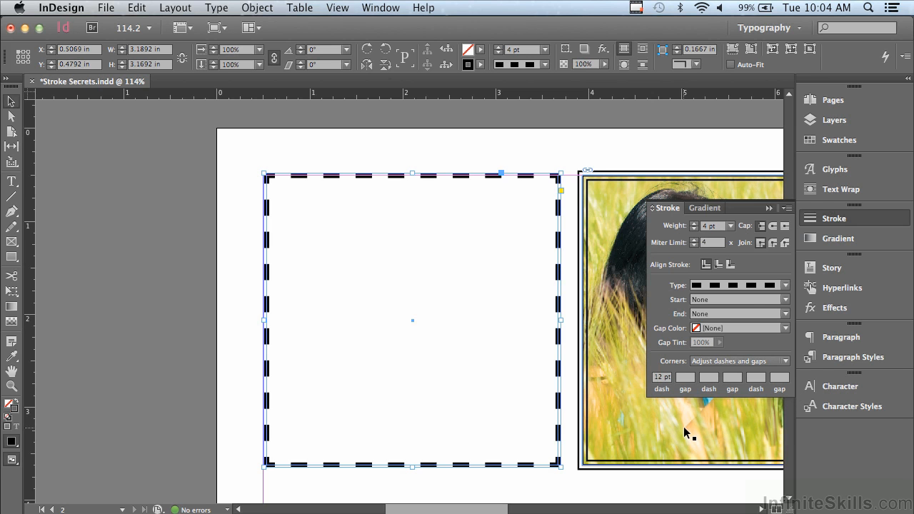
Following the frame's 12 pt dash, set its stroke pattern to gap 6 pt, dash 6 pt, gap 12 pt, dash 2 pt and gap 2 pt.
{"action": "left_click", "coordinate": [699, 286]}
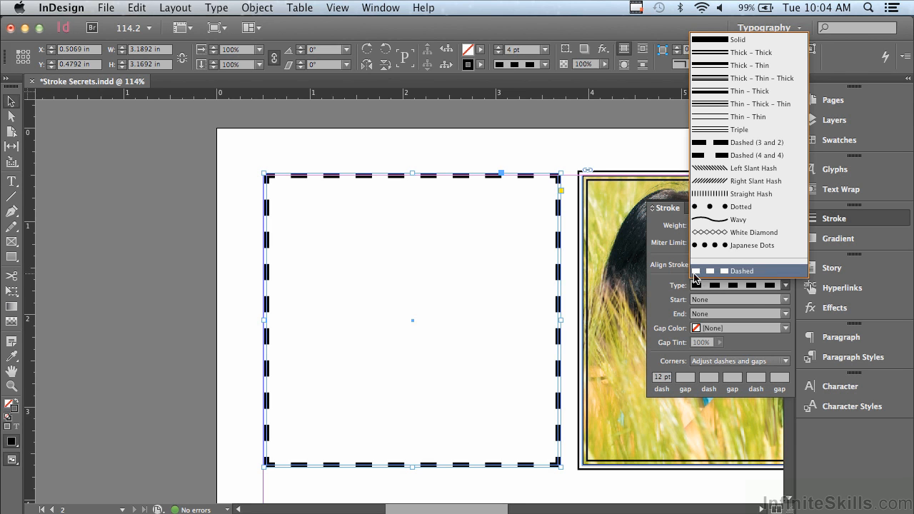
{"action": "left_click", "coordinate": [656, 392]}
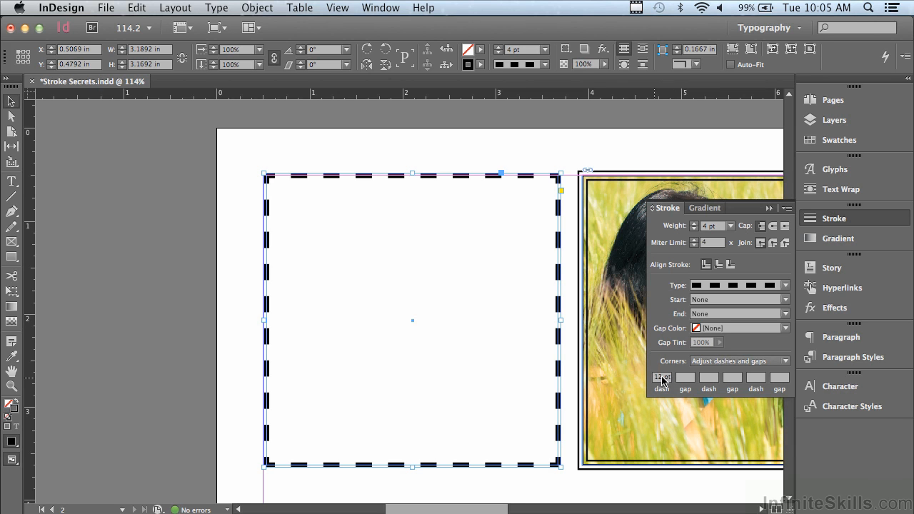
{"action": "left_click", "coordinate": [685, 377]}
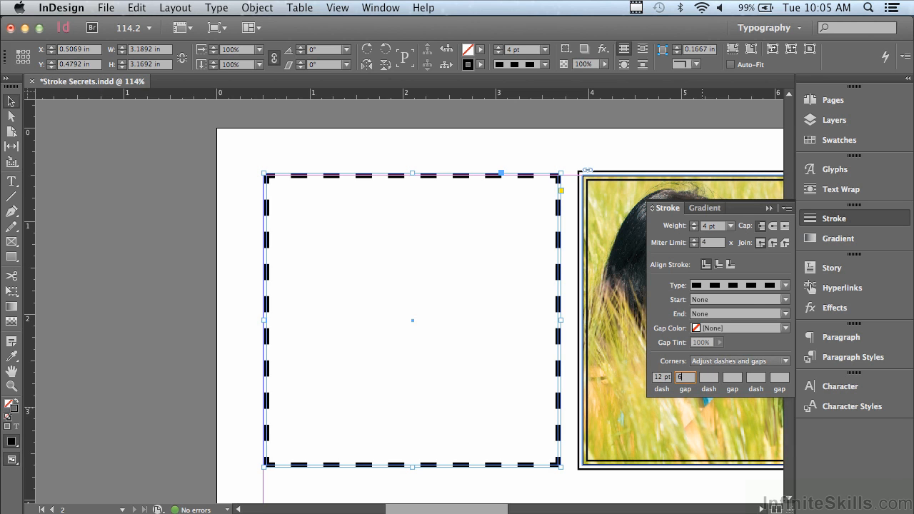
{"action": "key", "text": "Tab"}
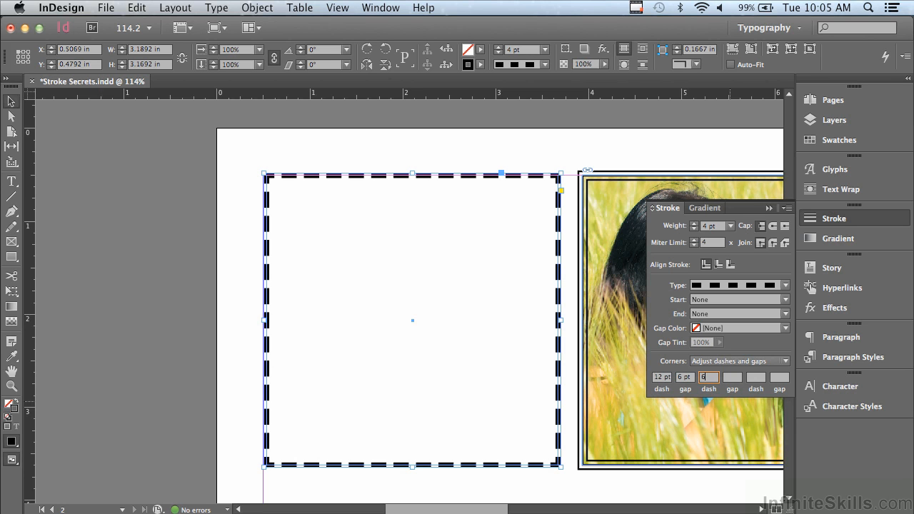
{"action": "key", "text": "Tab"}
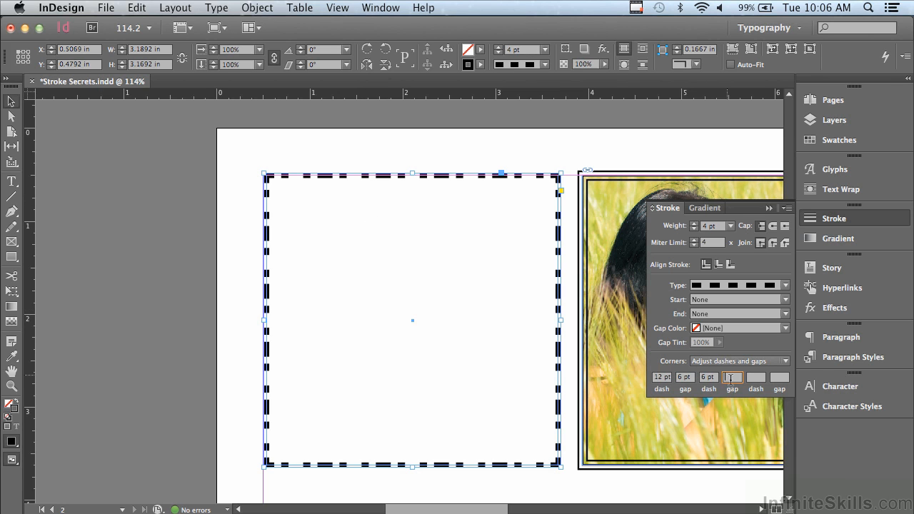
{"action": "type", "text": "12"}
{"action": "key", "text": "Tab"}
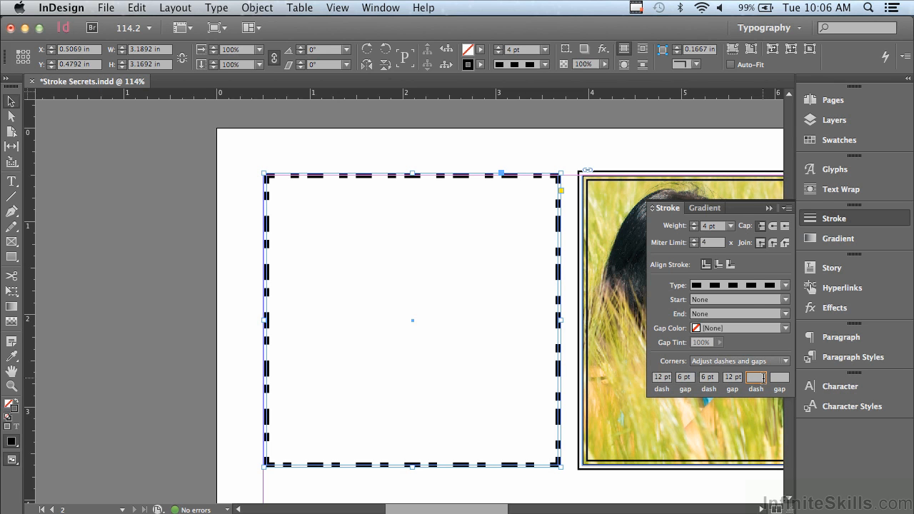
{"action": "type", "text": "2"}
{"action": "key", "text": "Tab"}
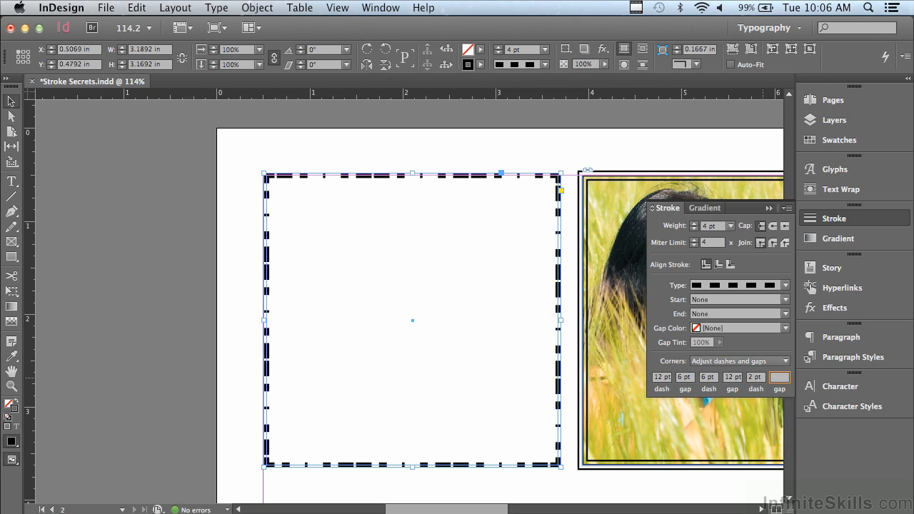
{"action": "type", "text": "2"}
{"action": "key", "text": "Tab"}
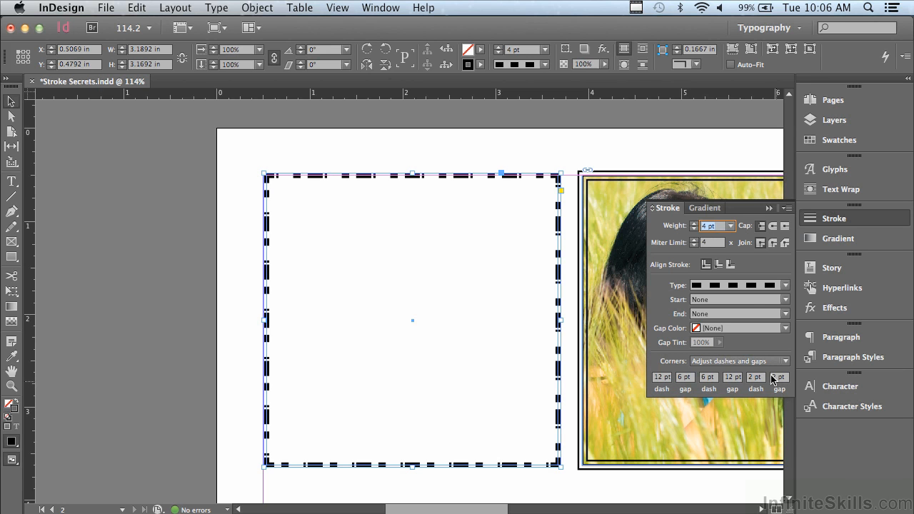
{"action": "left_click", "coordinate": [6, 386]}
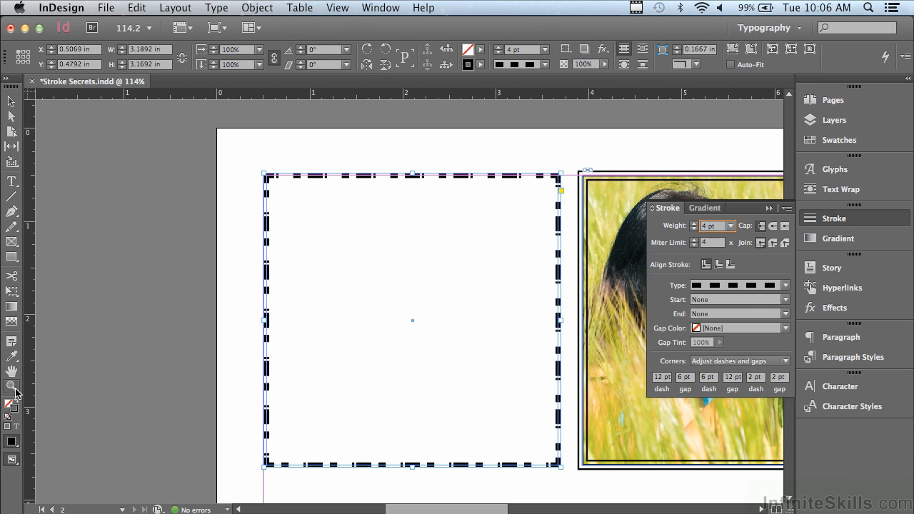
{"action": "left_click_drag", "start_coordinate": [247, 157], "coordinate": [410, 212]}
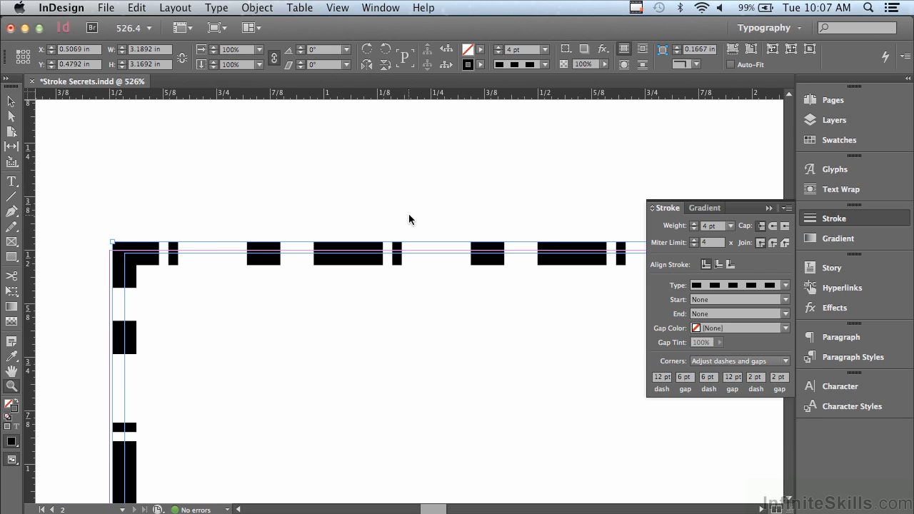
Set the stroke type of the horizontal dotted line below the images to Japanese Dots.
{"action": "key", "text": "super+0"}
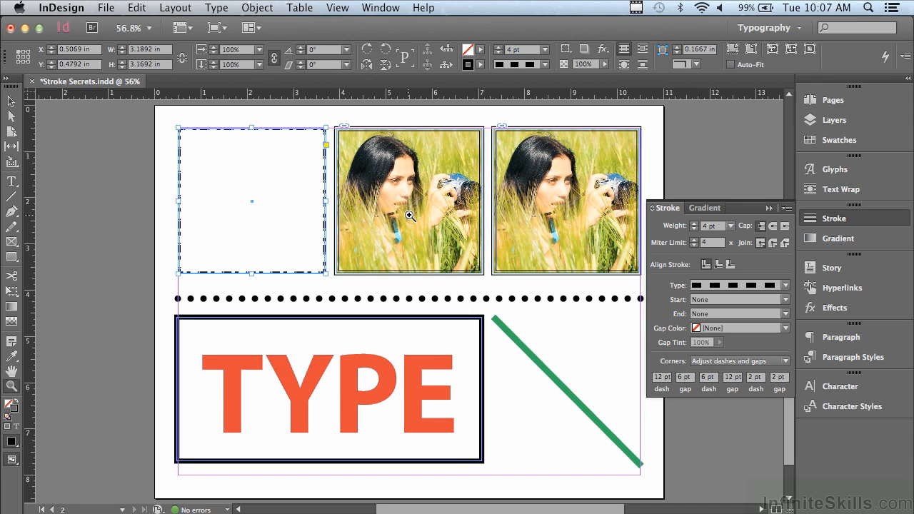
{"action": "left_click", "coordinate": [10, 103]}
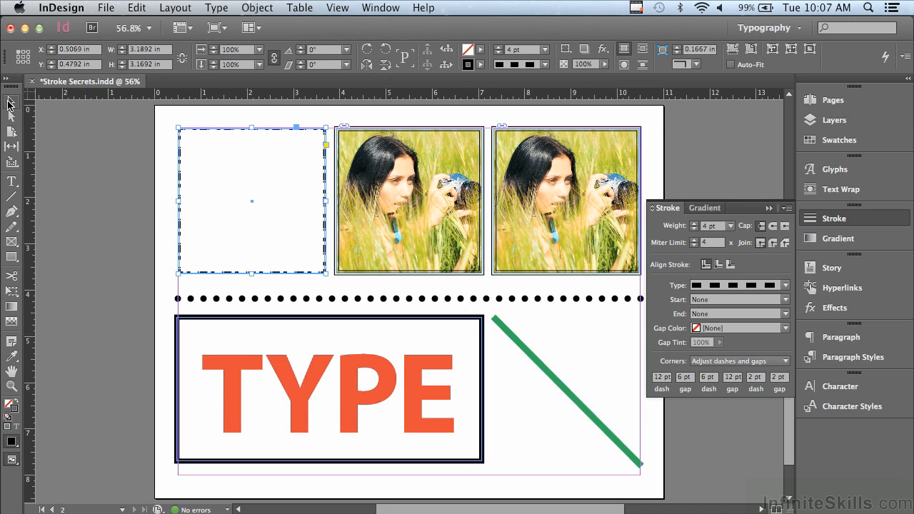
{"action": "left_click", "coordinate": [197, 301]}
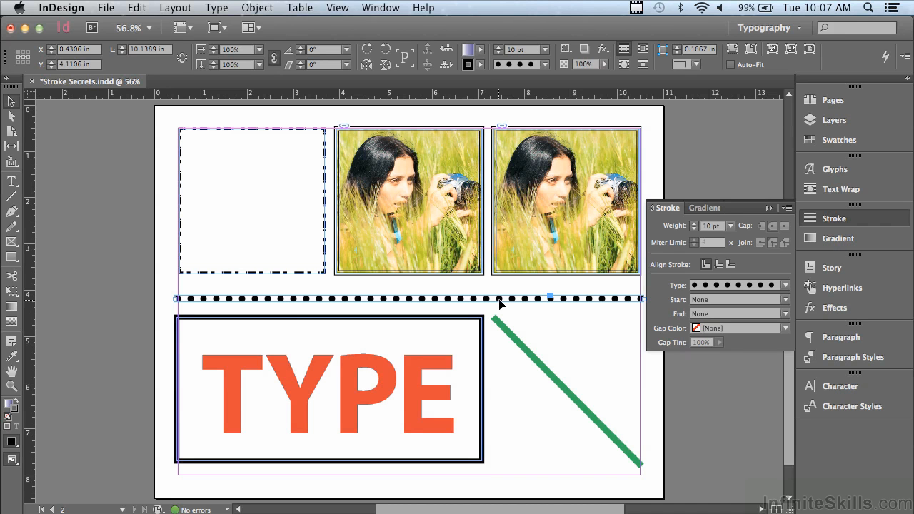
{"action": "left_click", "coordinate": [717, 289]}
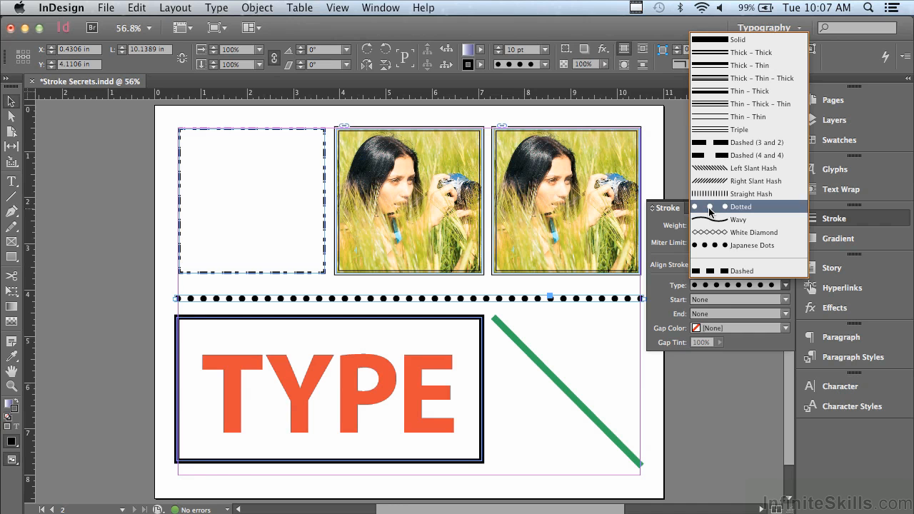
{"action": "left_click", "coordinate": [710, 245]}
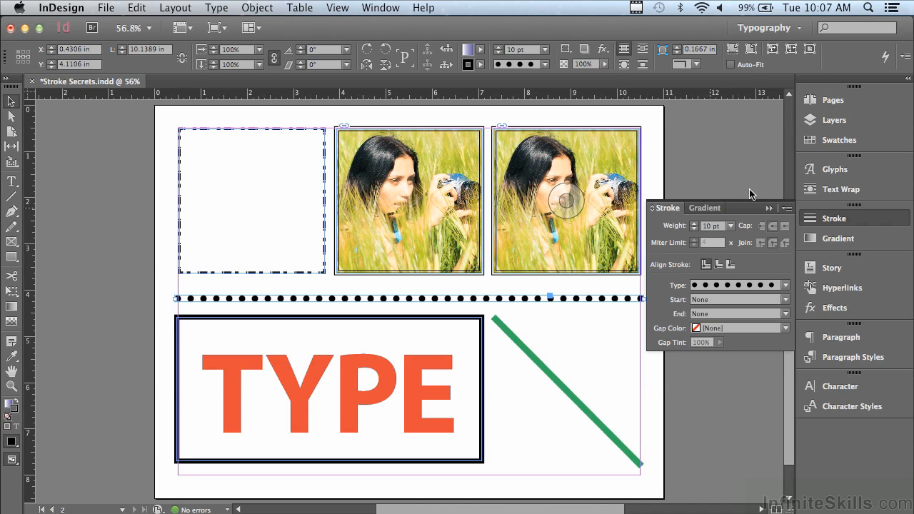
Apply the Dotted Gradient Fun swatch to the dotted line's stroke and reverse the gradient direction.
{"action": "left_click", "coordinate": [828, 142]}
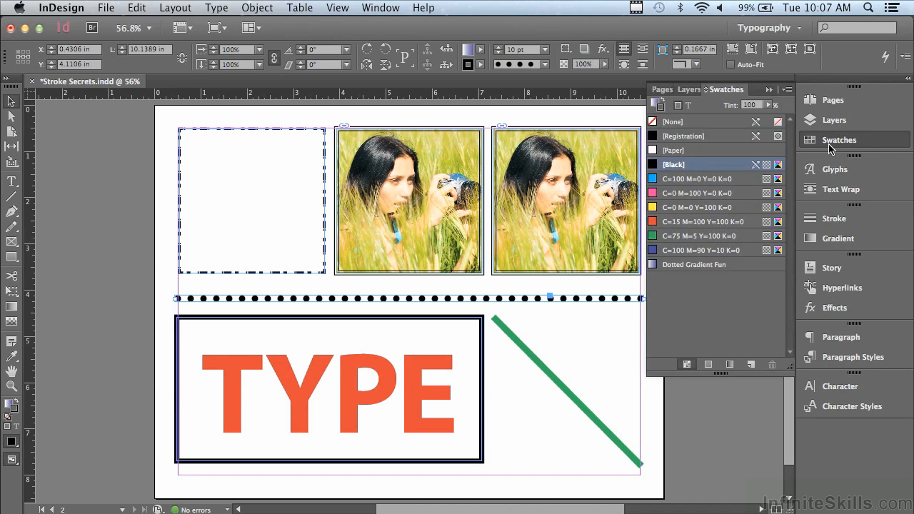
{"action": "left_click", "coordinate": [698, 265]}
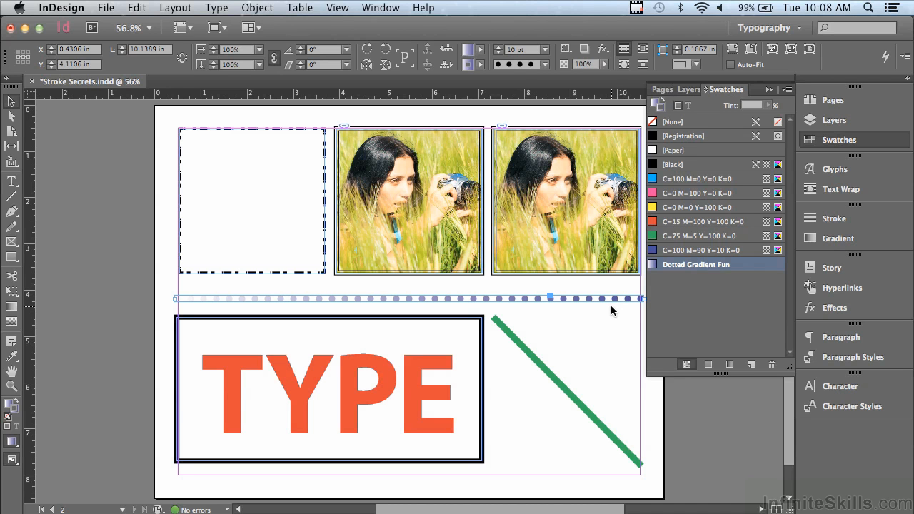
{"action": "left_click", "coordinate": [844, 240]}
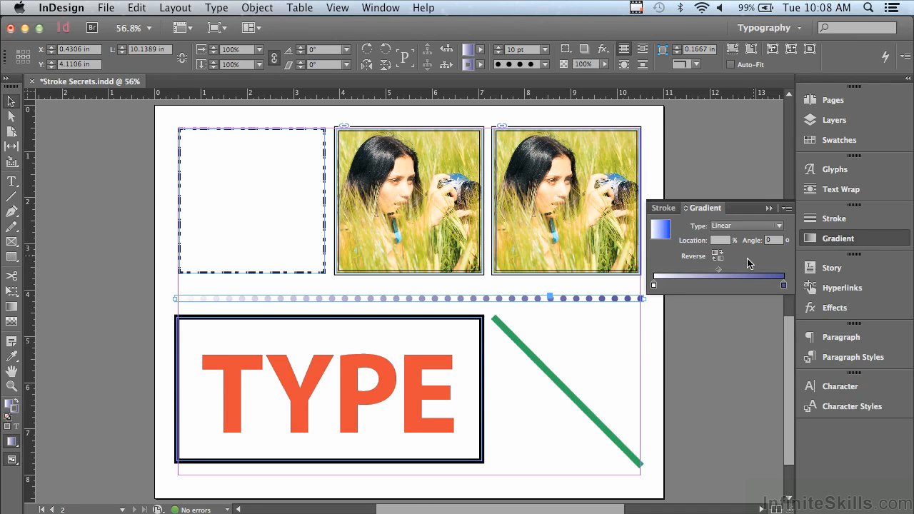
{"action": "left_click", "coordinate": [718, 256]}
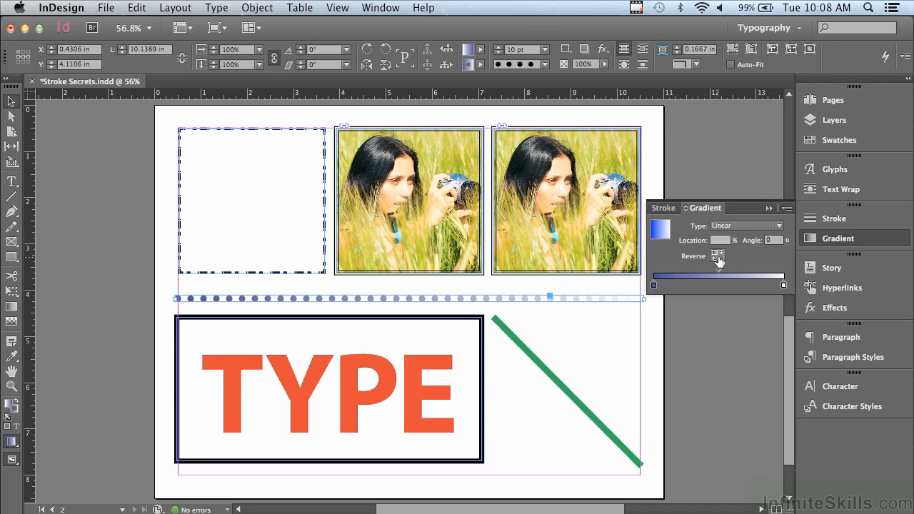
Set the gap color of the dotted line below the images to Dotted Gradient Fun.
{"action": "left_click", "coordinate": [828, 220]}
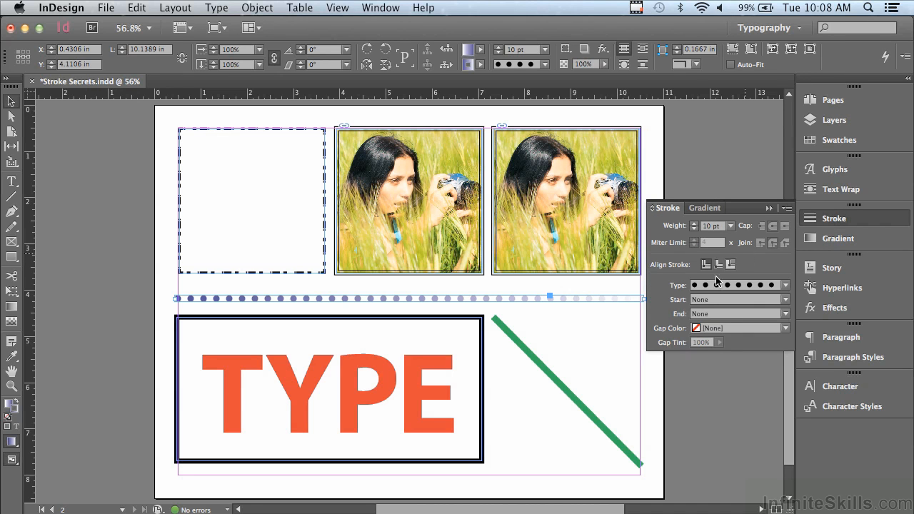
{"action": "left_click", "coordinate": [711, 331]}
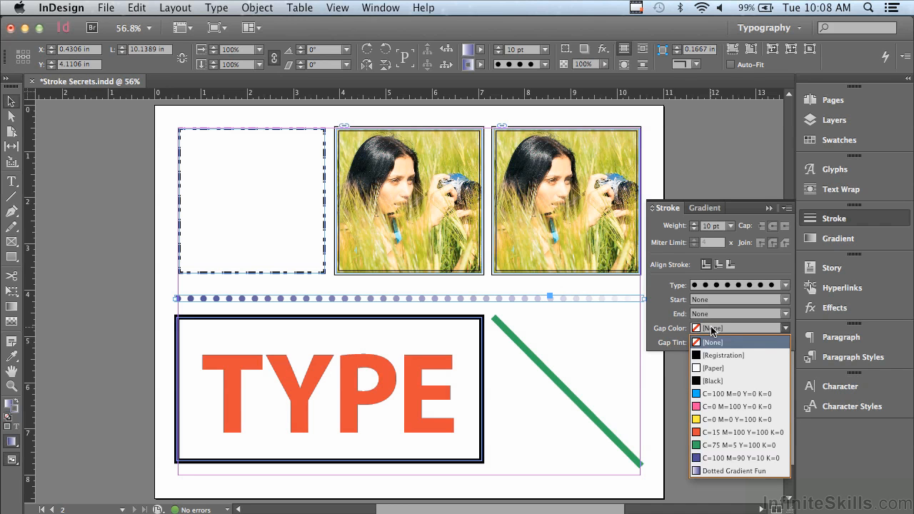
{"action": "left_click", "coordinate": [712, 472]}
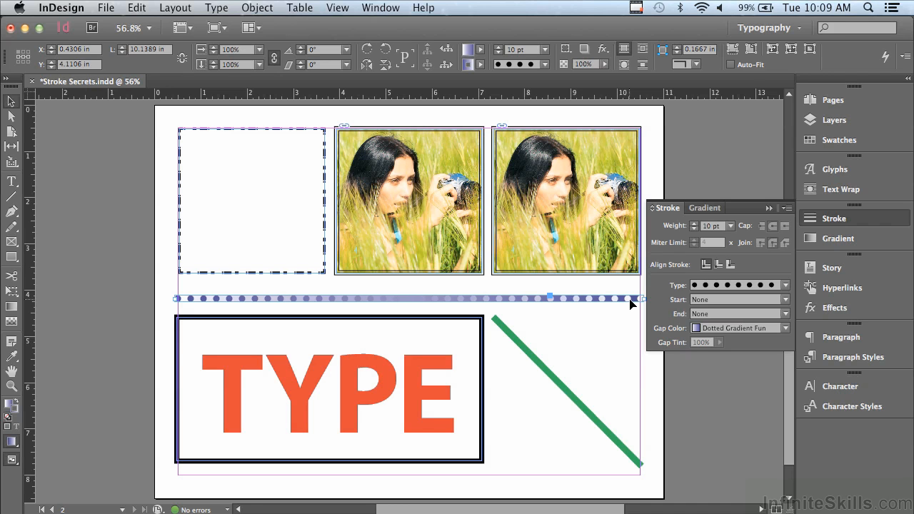
Apply the [Black] swatch as the stroke color of the TYPE text itself rather than its frame.
{"action": "left_click", "coordinate": [307, 379]}
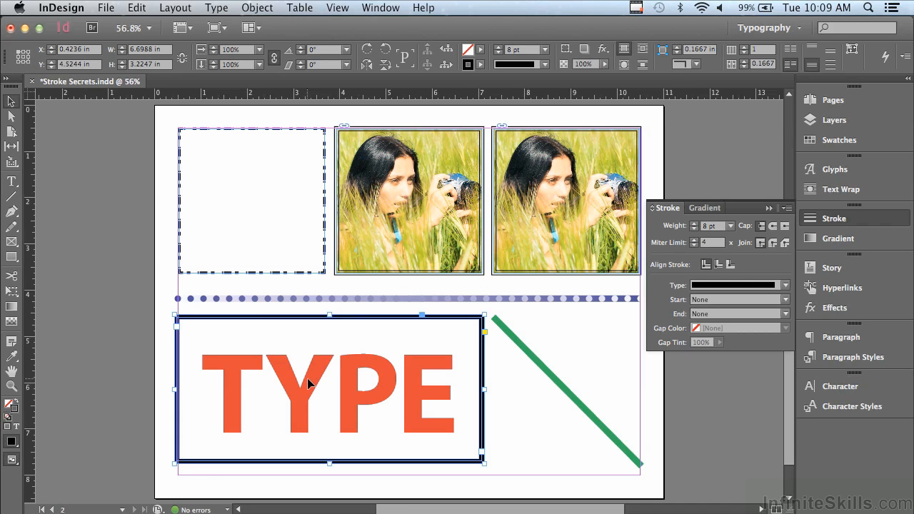
{"action": "left_click", "coordinate": [830, 142]}
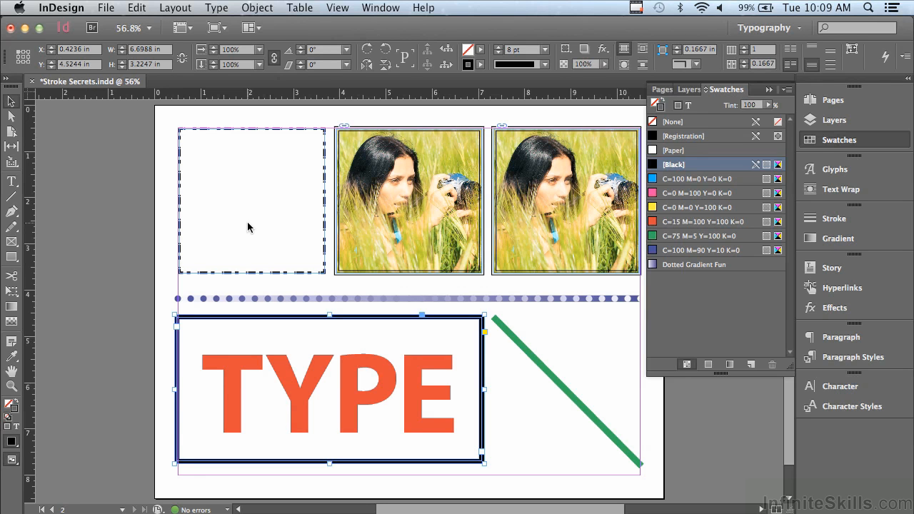
{"action": "left_click", "coordinate": [689, 106]}
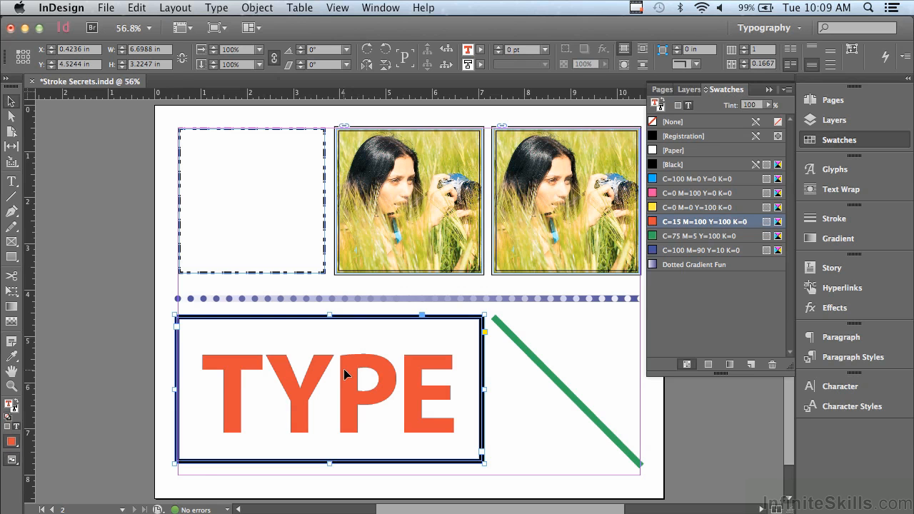
{"action": "left_click", "coordinate": [662, 111]}
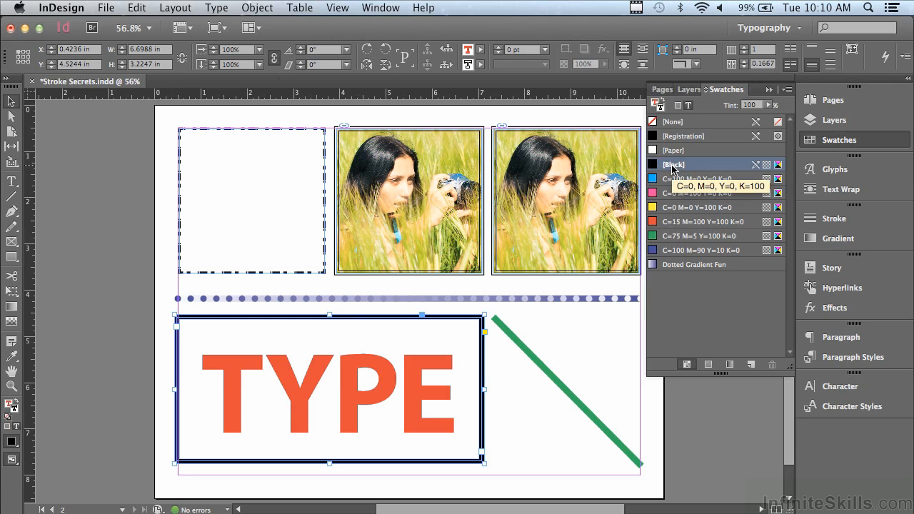
Increase the stroke weight of the TYPE text to 17 pt.
{"action": "left_click", "coordinate": [833, 219]}
{"action": "left_click", "coordinate": [694, 224]}
{"action": "left_click", "coordinate": [693, 223]}
{"action": "left_click", "coordinate": [693, 224]}
{"action": "left_click", "coordinate": [693, 224]}
{"action": "left_click", "coordinate": [694, 223]}
{"action": "left_click", "coordinate": [693, 224]}
{"action": "left_click", "coordinate": [693, 224]}
{"action": "left_click", "coordinate": [693, 224]}
{"action": "left_click", "coordinate": [693, 223]}
{"action": "left_click", "coordinate": [694, 224]}
{"action": "left_click", "coordinate": [693, 223]}
{"action": "left_click", "coordinate": [693, 223]}
{"action": "left_click", "coordinate": [693, 224]}
{"action": "left_click", "coordinate": [694, 224]}
{"action": "left_click", "coordinate": [693, 223]}
{"action": "left_click", "coordinate": [693, 224]}
{"action": "left_click", "coordinate": [693, 224]}
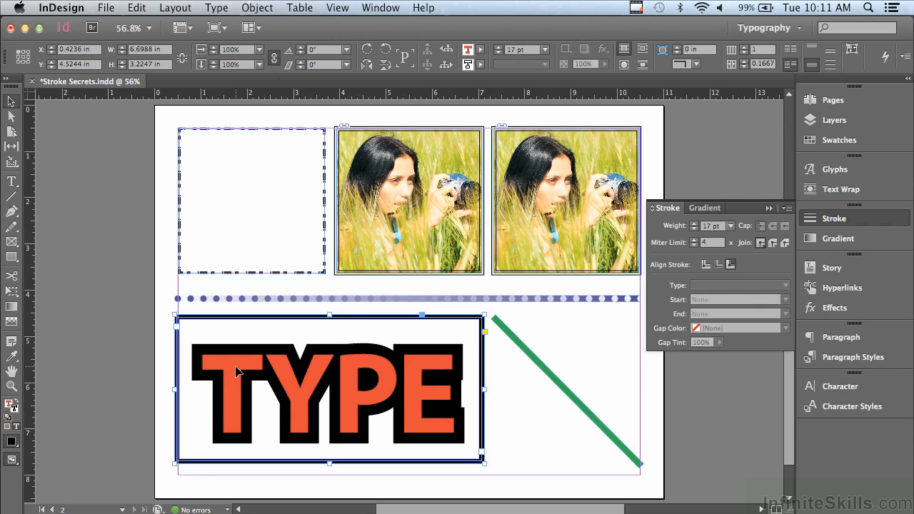
Set the gap color of the triple-line border on the first of the two photos to [Paper].
{"action": "left_click", "coordinate": [13, 387]}
{"action": "left_click_drag", "start_coordinate": [327, 120], "coordinate": [650, 294]}
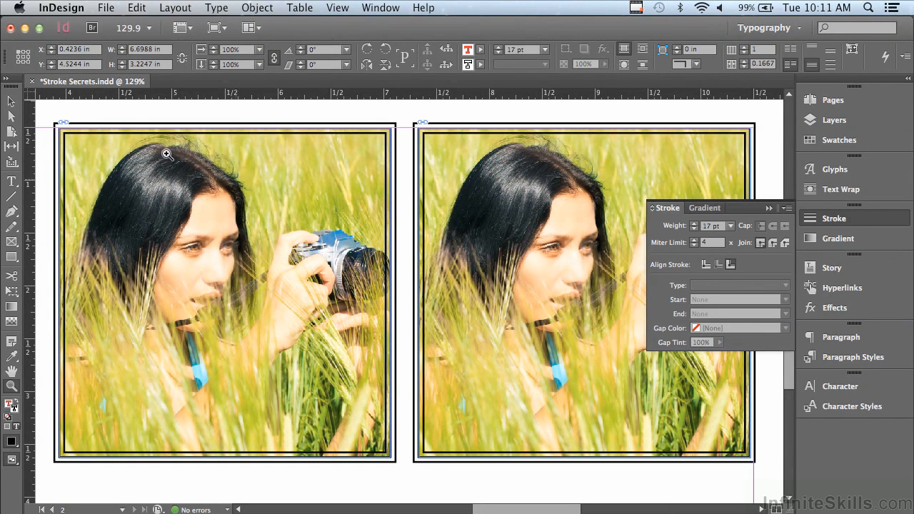
{"action": "left_click", "coordinate": [10, 101]}
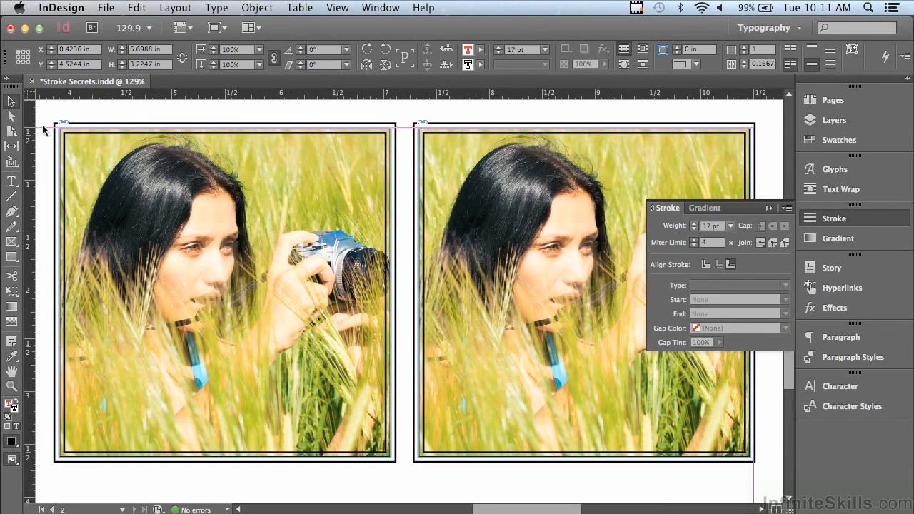
{"action": "left_click", "coordinate": [97, 163]}
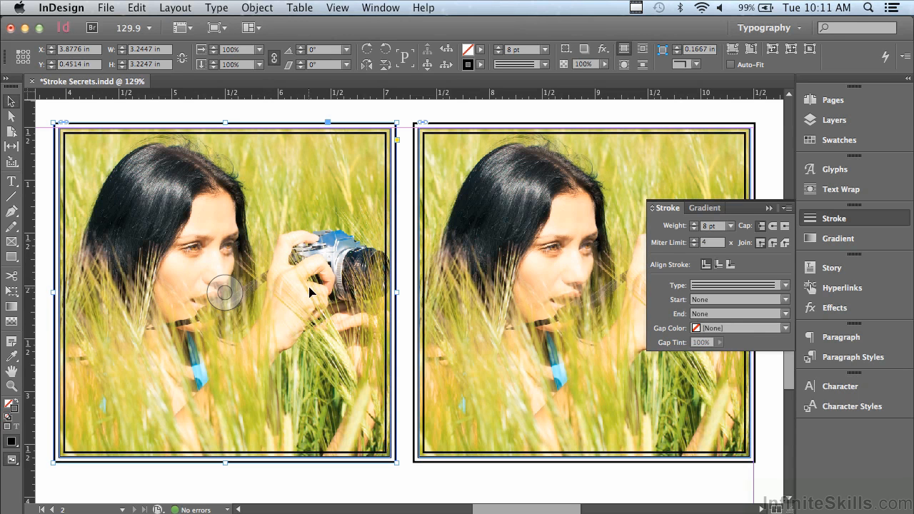
{"action": "left_click", "coordinate": [719, 334]}
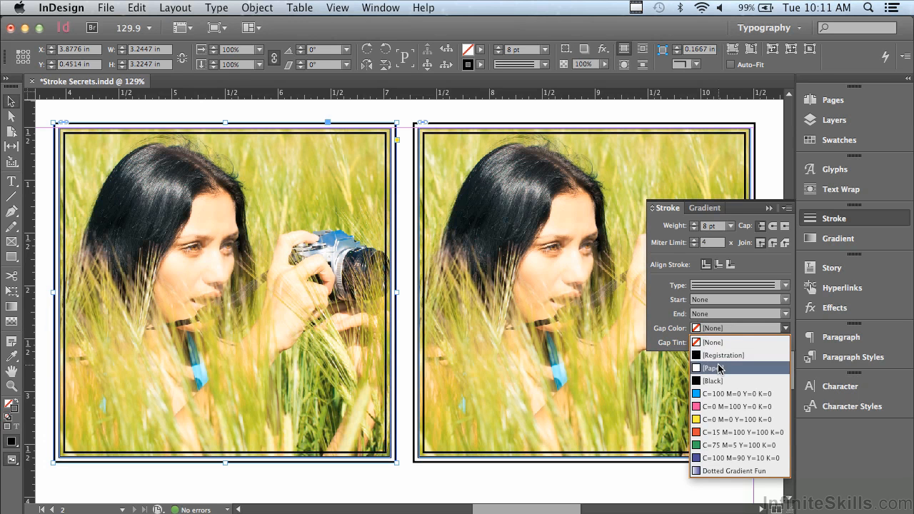
{"action": "left_click", "coordinate": [719, 367]}
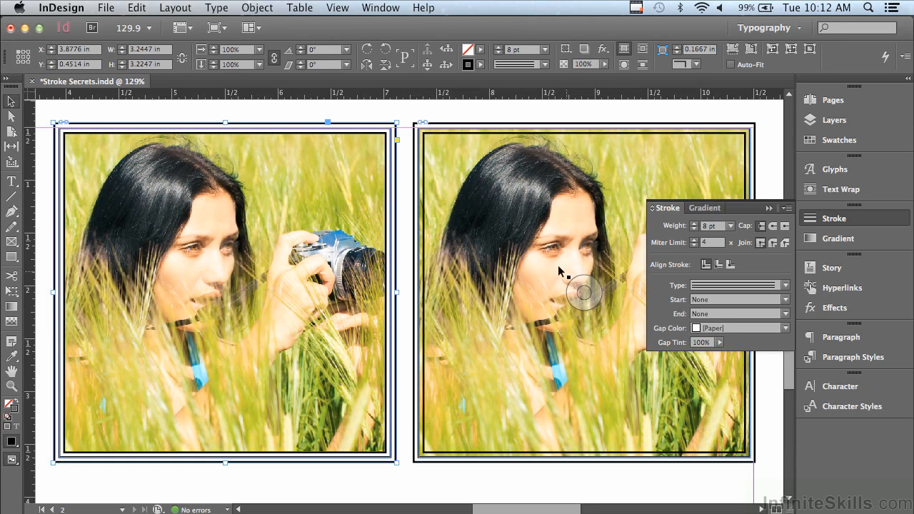
Try aligning the second photo's border stroke to the inside, and set it to align to the outside.
{"action": "left_click", "coordinate": [537, 253]}
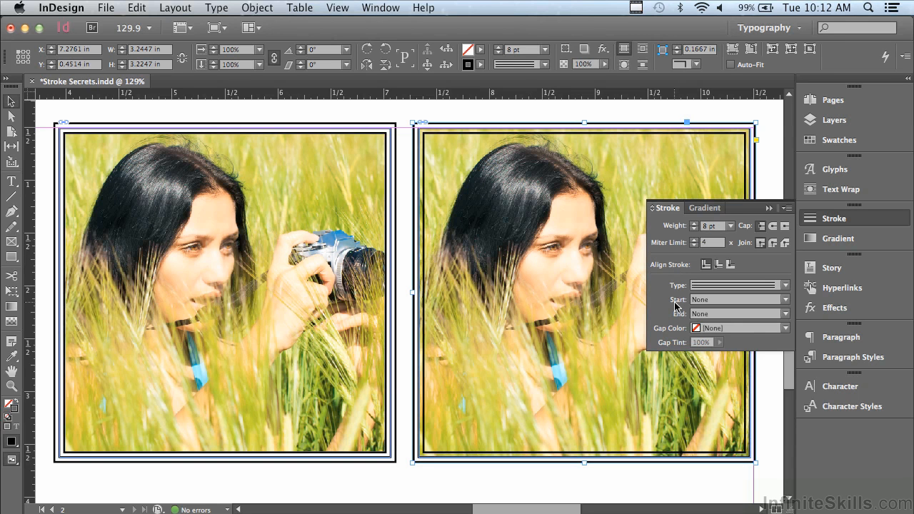
{"action": "left_click", "coordinate": [720, 265]}
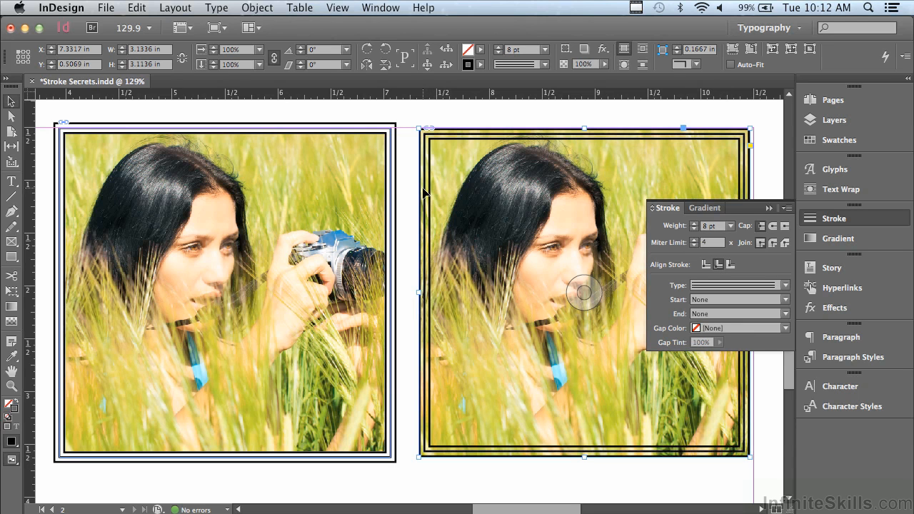
{"action": "left_click", "coordinate": [730, 265]}
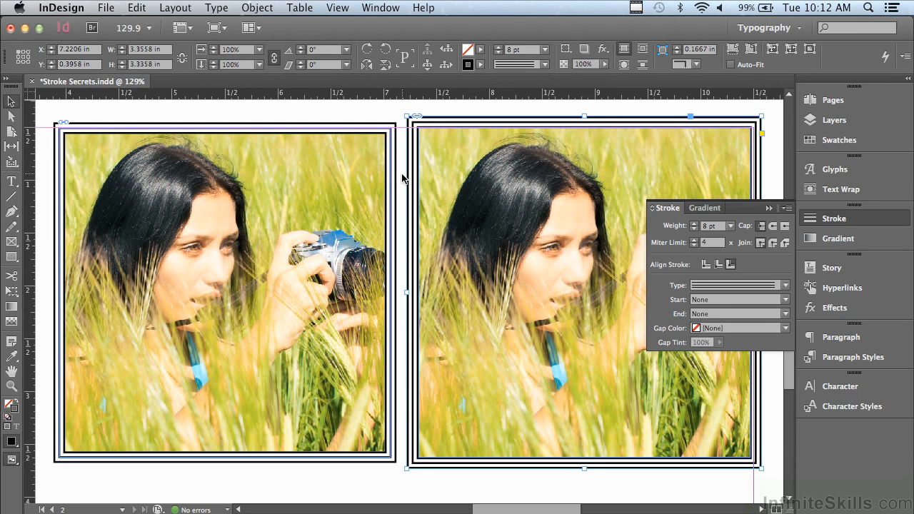
Select the green diagonal line beside the TYPE frame and zoom in on it.
{"action": "key", "text": "super+0"}
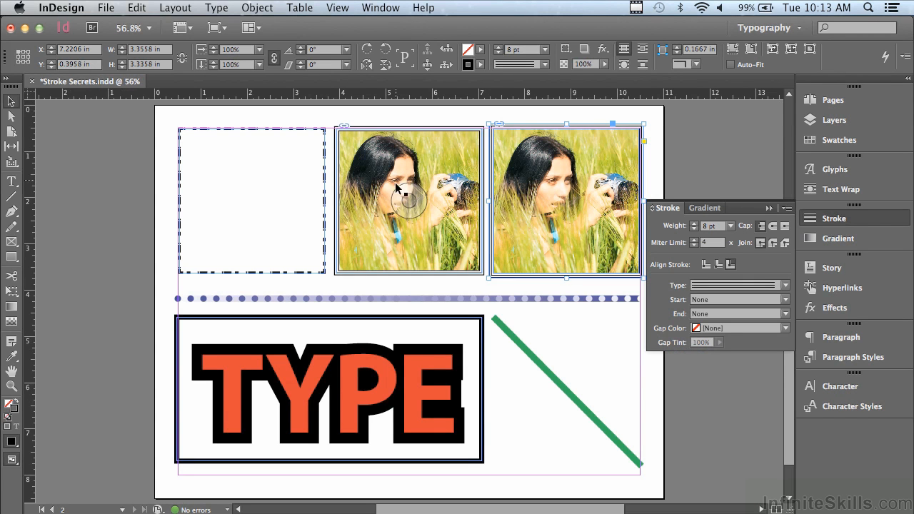
{"action": "left_click", "coordinate": [504, 327]}
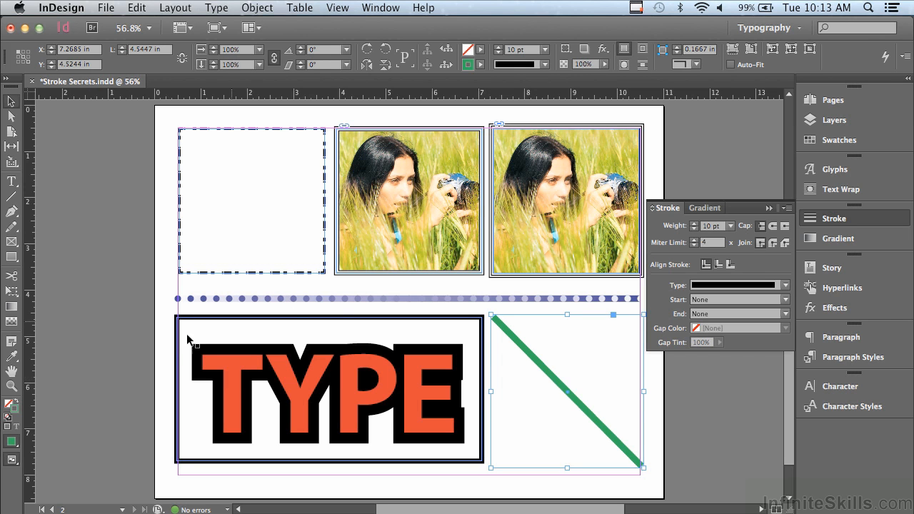
{"action": "left_click", "coordinate": [12, 386]}
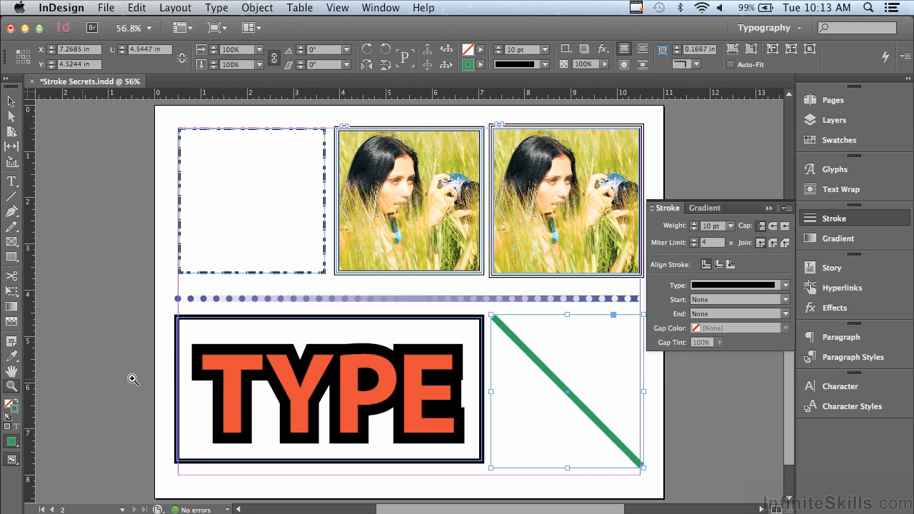
{"action": "left_click_drag", "start_coordinate": [464, 286], "coordinate": [669, 492]}
{"action": "left_click", "coordinate": [12, 101]}
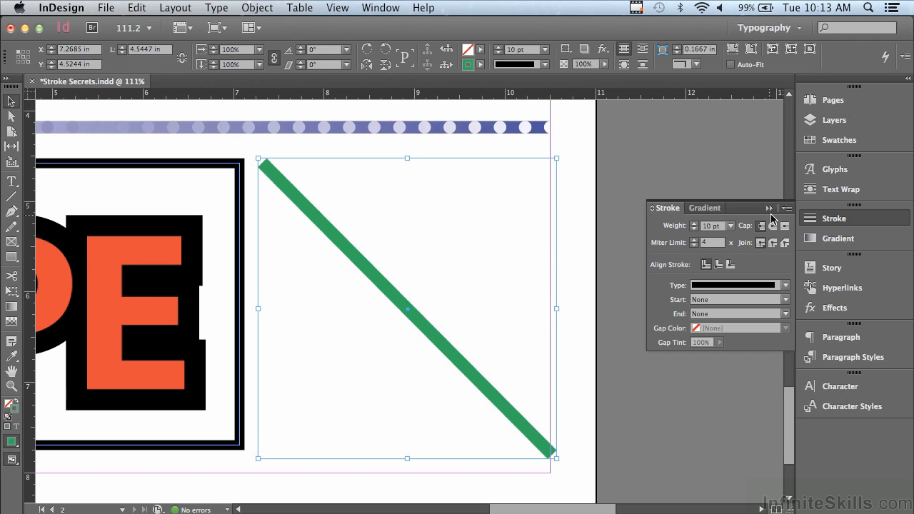
Hide the additional stroke options and show them again.
{"action": "left_click", "coordinate": [786, 209]}
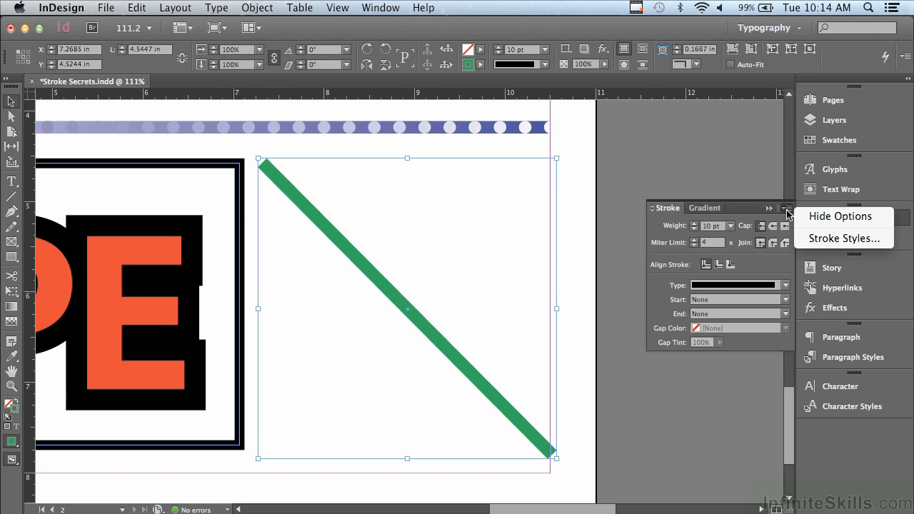
{"action": "left_click", "coordinate": [817, 217]}
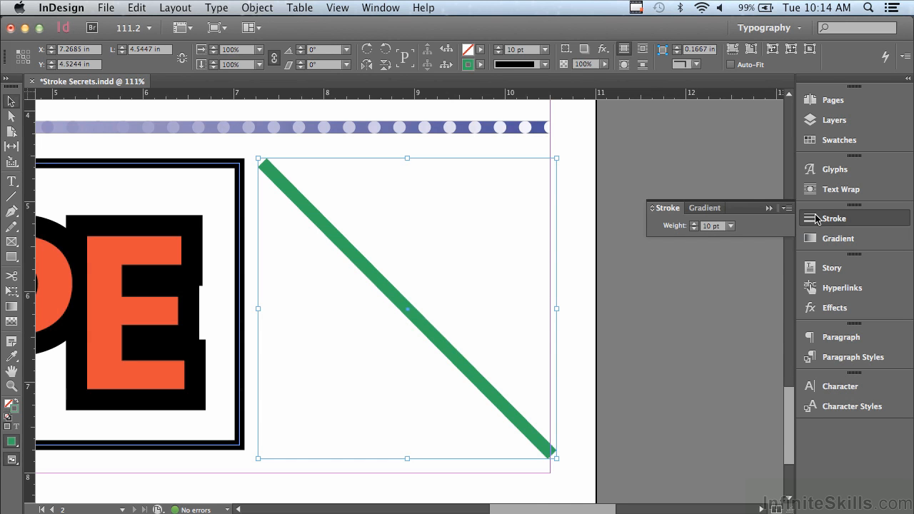
{"action": "left_click", "coordinate": [785, 208]}
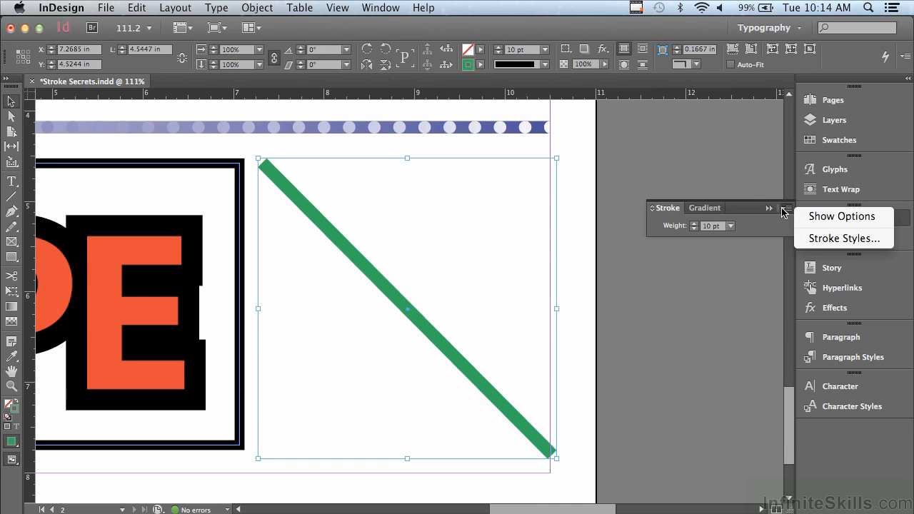
{"action": "left_click", "coordinate": [803, 216]}
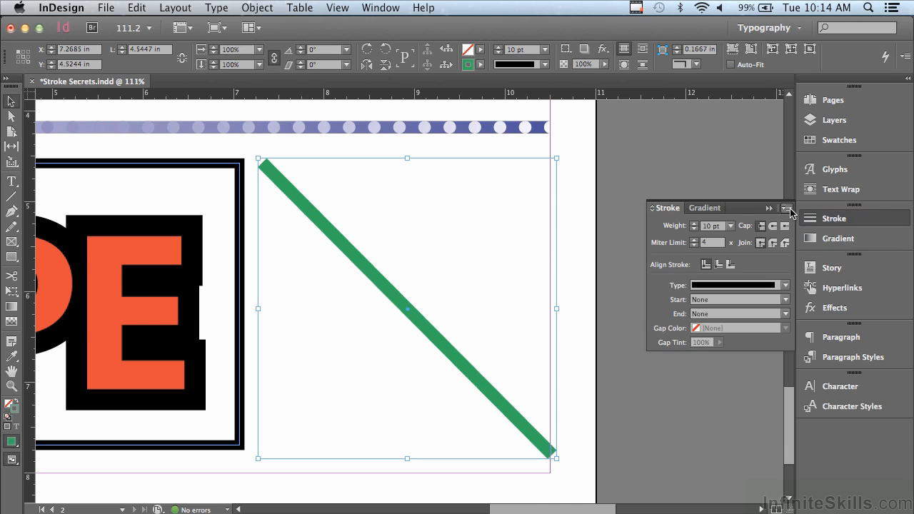
Start a new custom stroke style, try the Dotted type, and set the type to Stripe.
{"action": "left_click", "coordinate": [793, 210]}
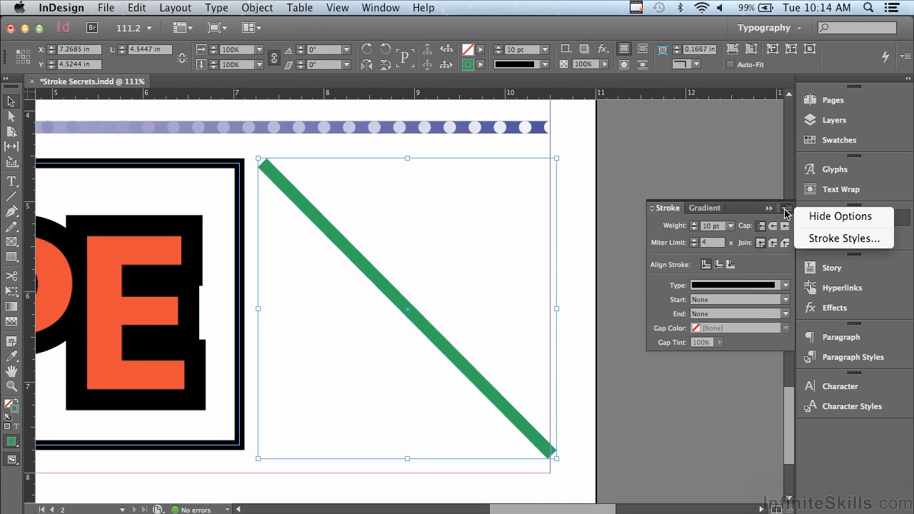
{"action": "left_click", "coordinate": [825, 241]}
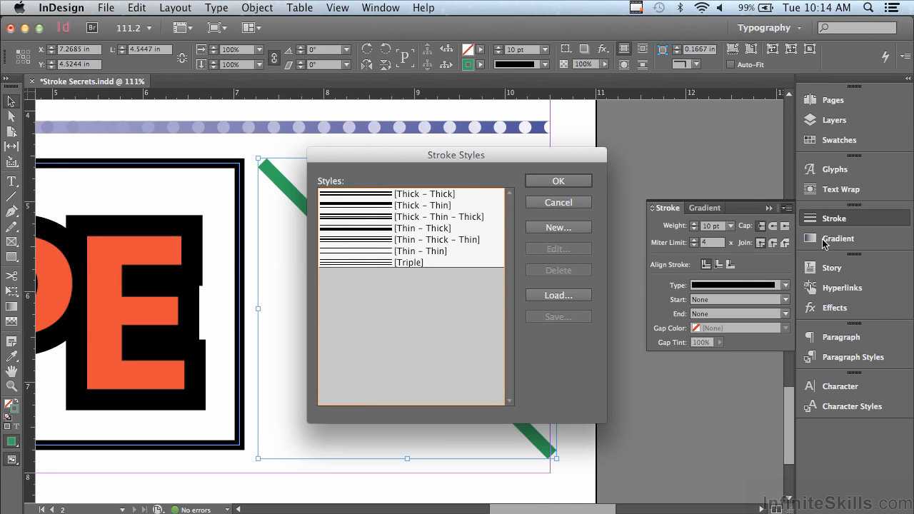
{"action": "left_click", "coordinate": [556, 229]}
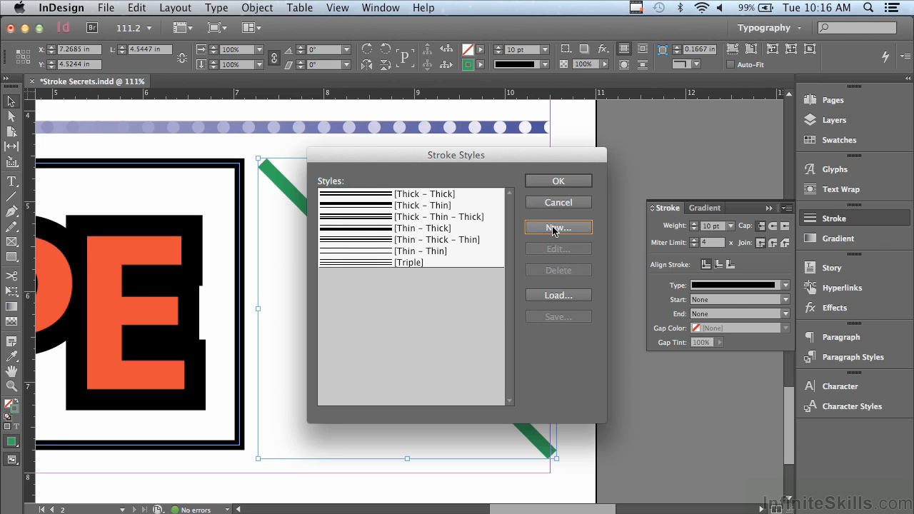
{"action": "left_click", "coordinate": [556, 229]}
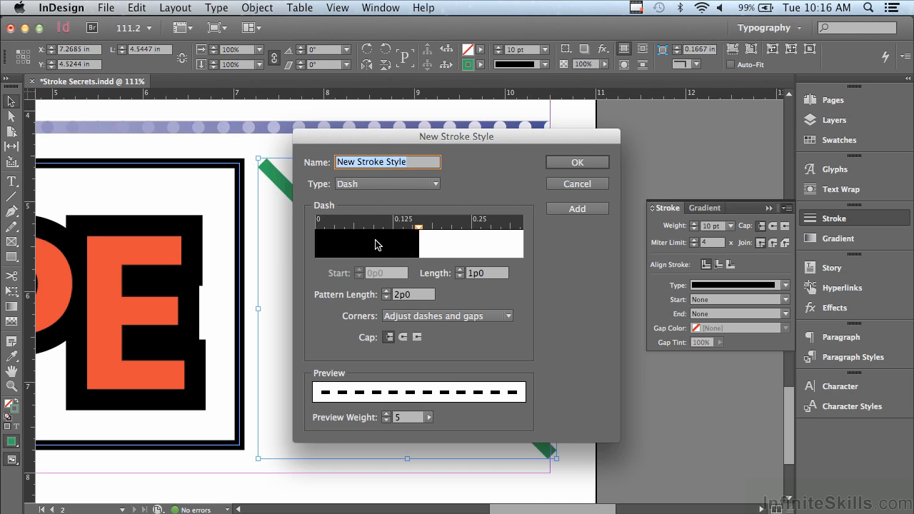
{"action": "left_click", "coordinate": [377, 188]}
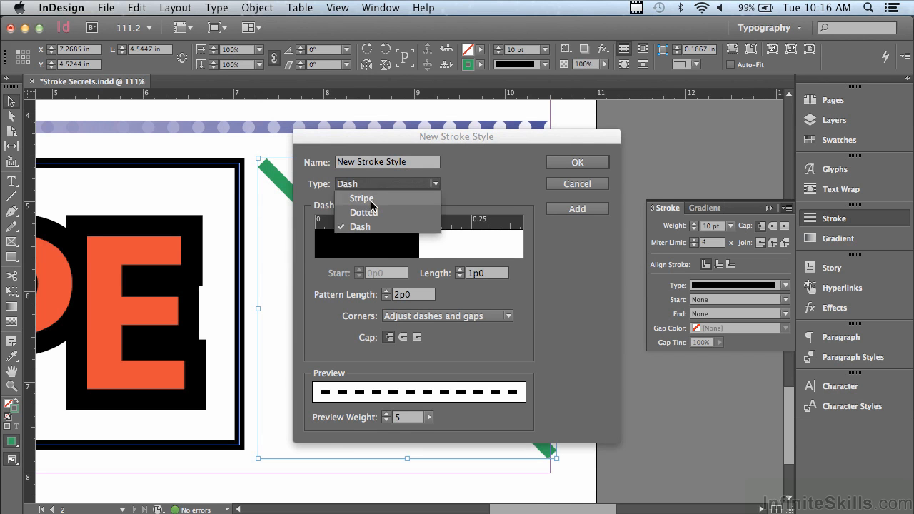
{"action": "left_click", "coordinate": [372, 215]}
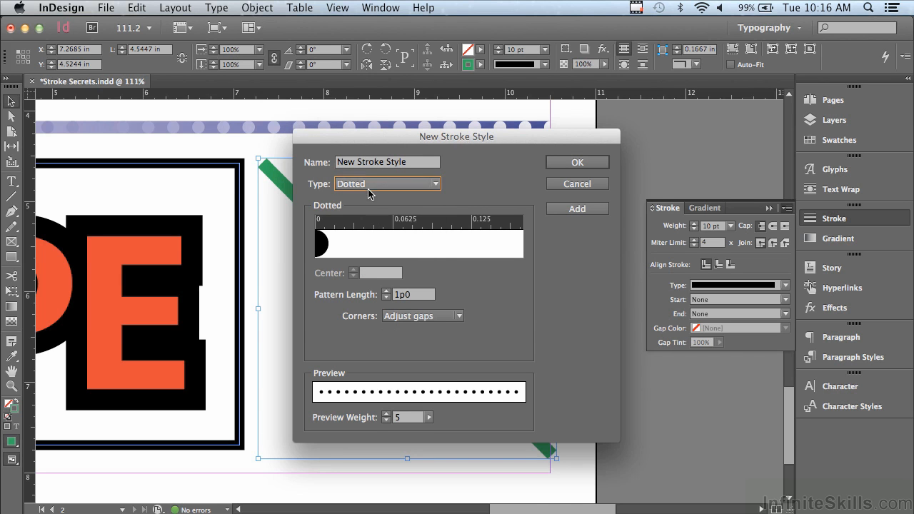
{"action": "left_click", "coordinate": [367, 187]}
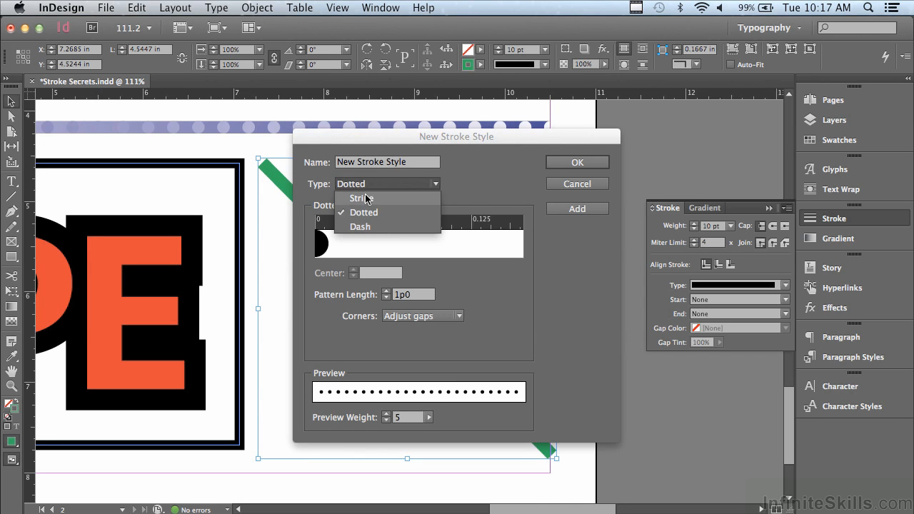
{"action": "left_click", "coordinate": [365, 200]}
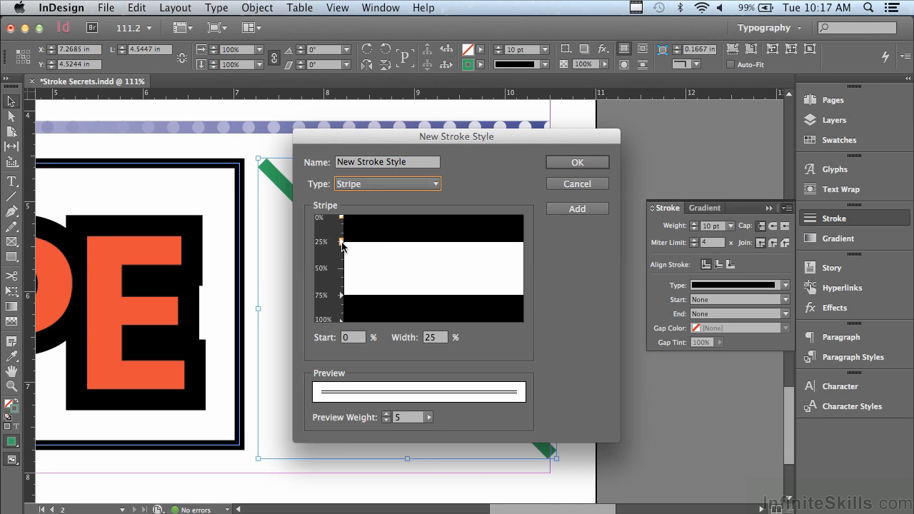
Narrow the upper stripe of the new stroke style to a width of 15%, keeping its start at 0%.
{"action": "left_click_drag", "start_coordinate": [342, 245], "coordinate": [343, 235]}
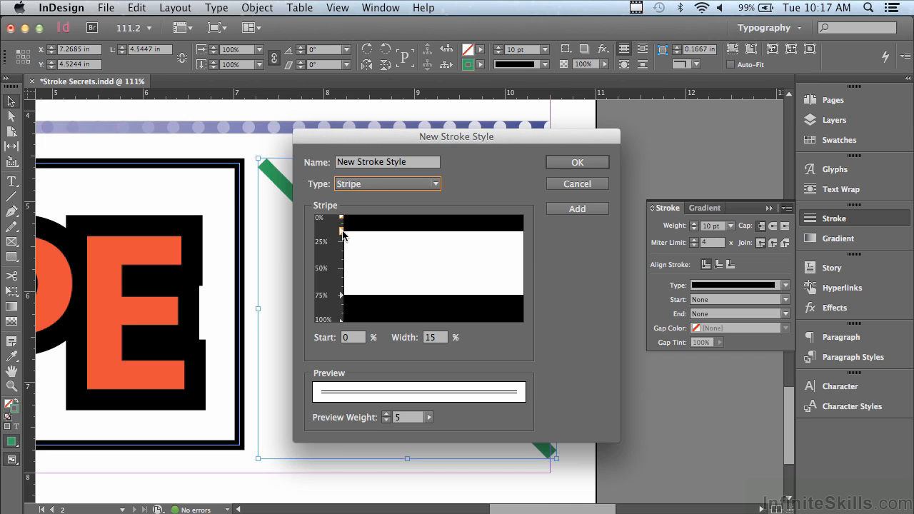
{"action": "double_click", "coordinate": [433, 337]}
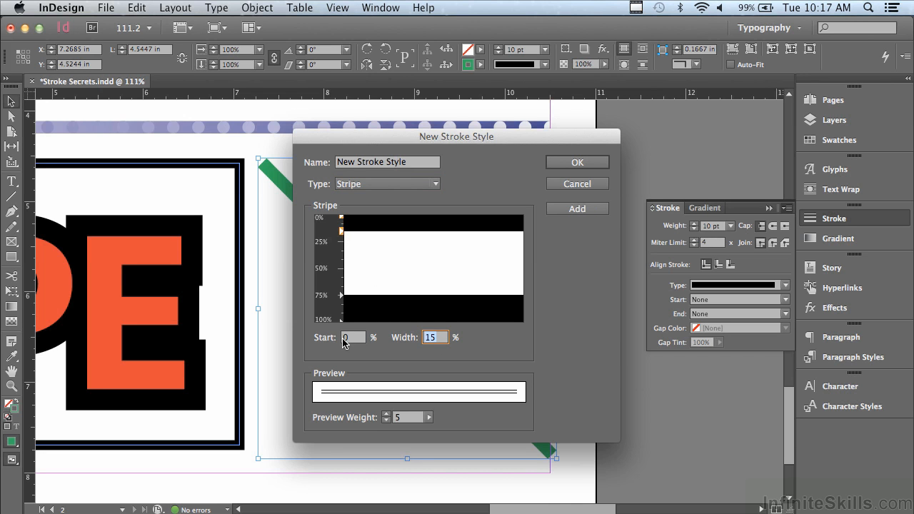
{"action": "left_click", "coordinate": [345, 338]}
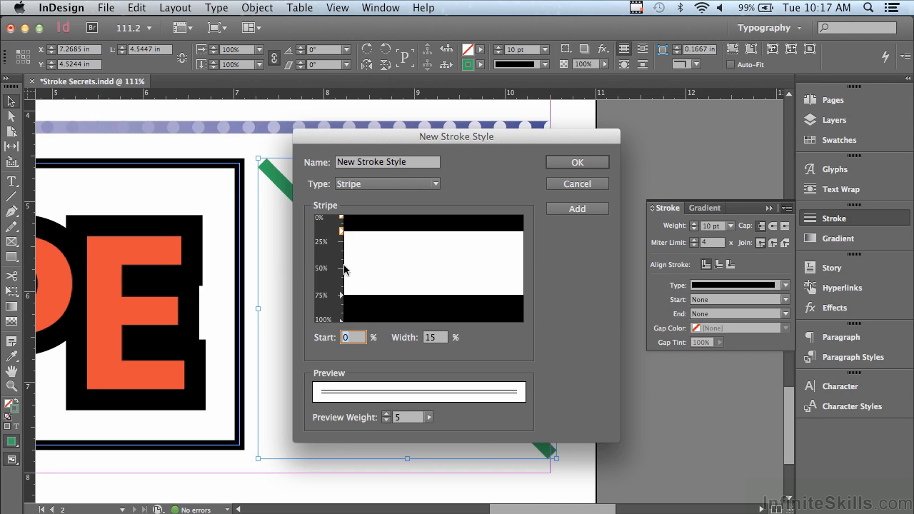
Narrow the lower stripe to start at 85% with 15% width, and add a middle stripe starting at 25% with 50% width.
{"action": "left_click", "coordinate": [341, 296]}
{"action": "left_click_drag", "start_coordinate": [342, 300], "coordinate": [344, 310]}
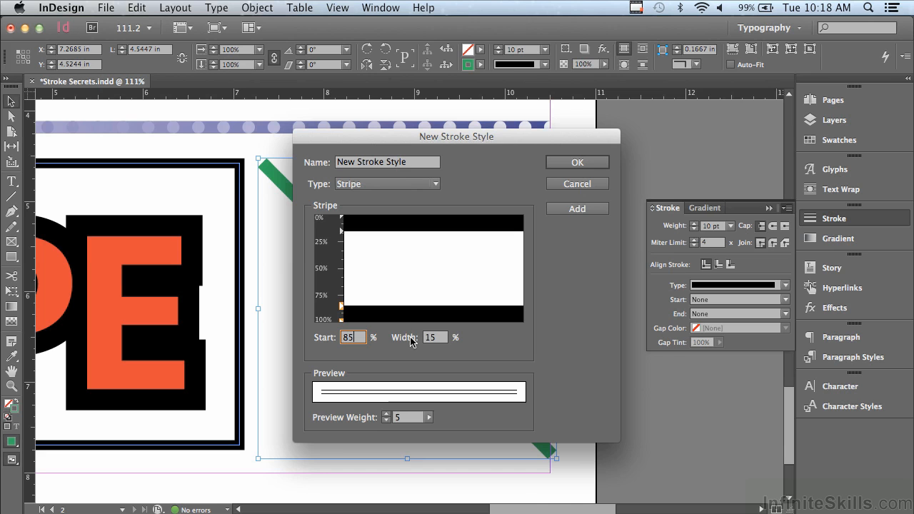
{"action": "left_click", "coordinate": [348, 244]}
{"action": "left_click_drag", "start_coordinate": [348, 245], "coordinate": [351, 297]}
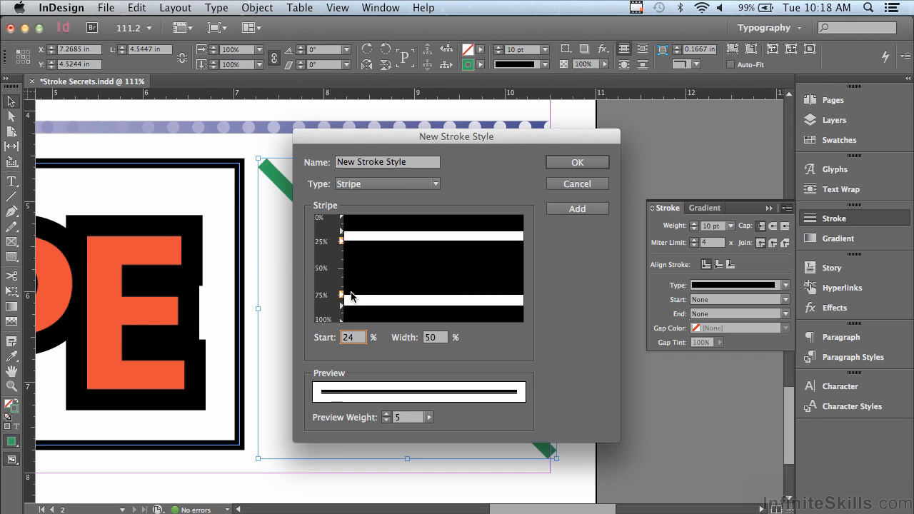
{"action": "left_click", "coordinate": [351, 340]}
{"action": "type", "text": "25"}
{"action": "left_click", "coordinate": [443, 340]}
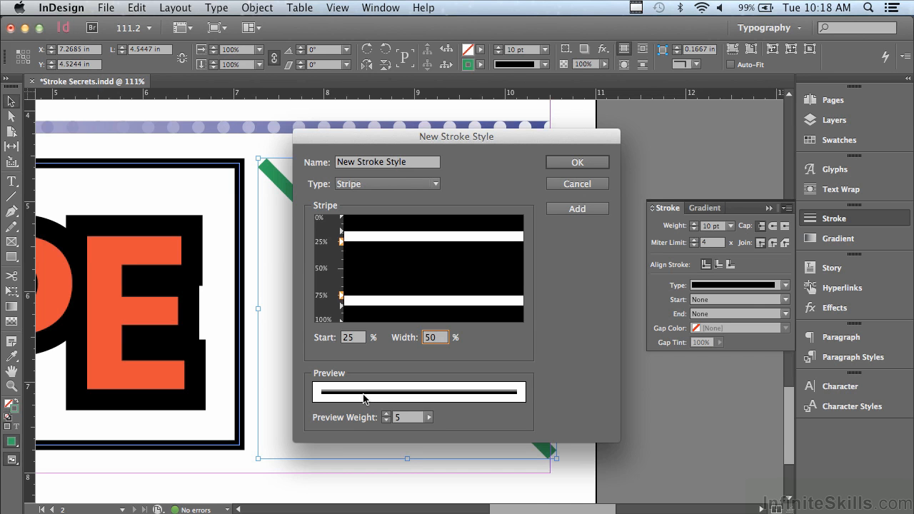
Raise the preview weight of the new stroke style to 14 to inspect its three stripes.
{"action": "left_click", "coordinate": [385, 415]}
{"action": "left_click", "coordinate": [385, 414]}
{"action": "left_click", "coordinate": [386, 414]}
{"action": "left_click", "coordinate": [385, 414]}
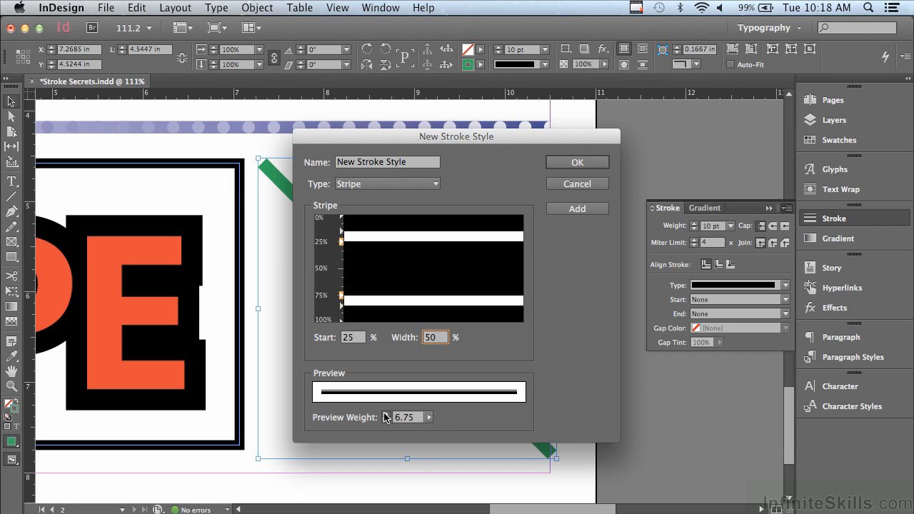
{"action": "left_click", "coordinate": [429, 417]}
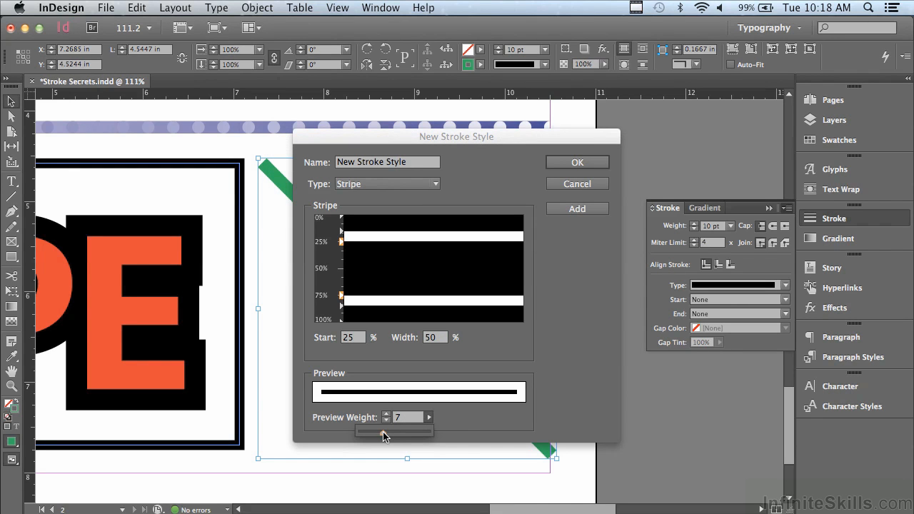
{"action": "left_click_drag", "start_coordinate": [383, 432], "coordinate": [409, 432]}
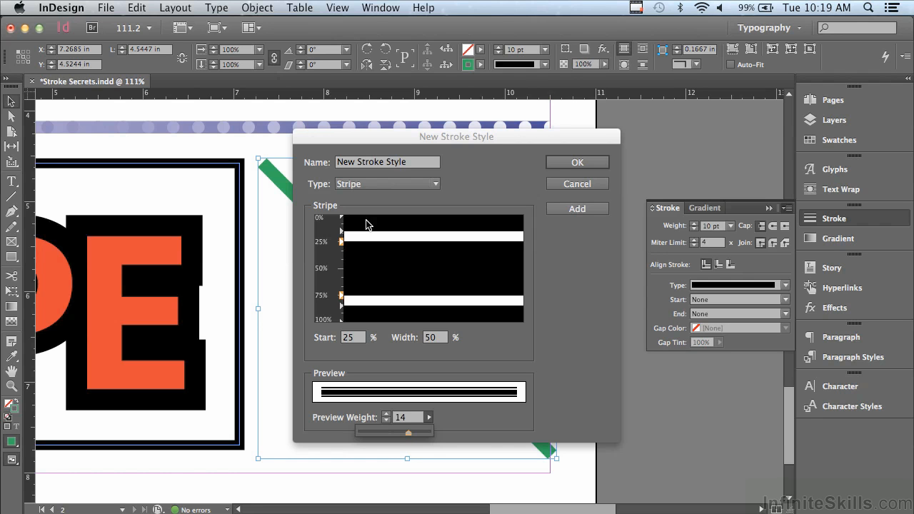
Name the stroke style "Very Thin Very Thick Very Thin" and save it to the document's stroke styles.
{"action": "left_click_drag", "start_coordinate": [408, 161], "coordinate": [300, 157]}
{"action": "type", "text": "Very"}
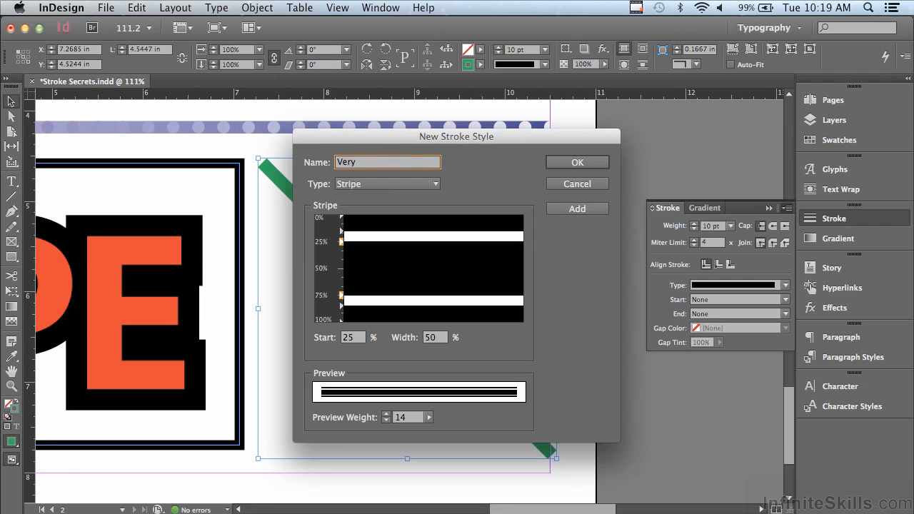
{"action": "type", "text": " Thin Very Thick Very"}
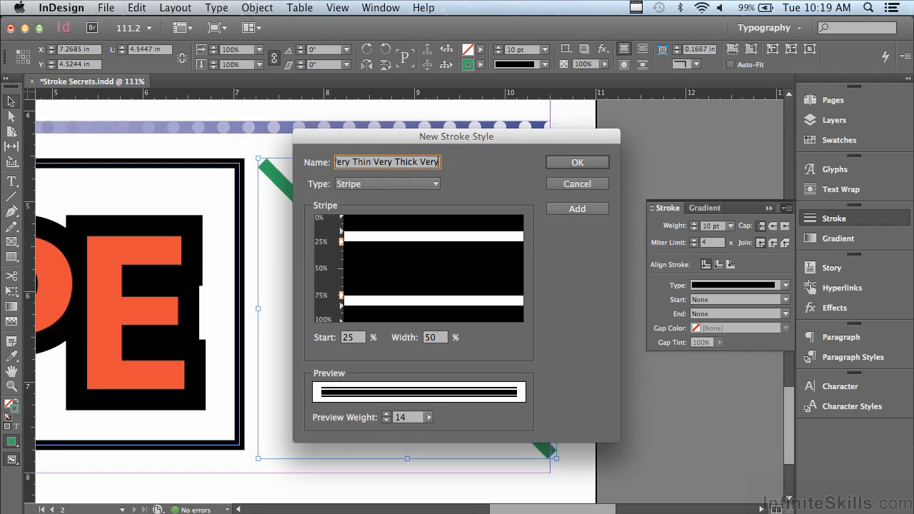
{"action": "type", "text": " Thin"}
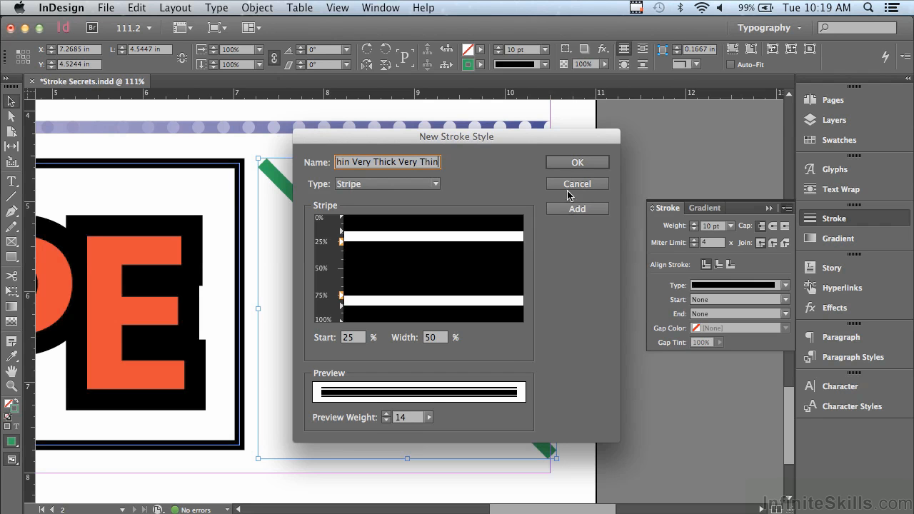
{"action": "left_click", "coordinate": [576, 163]}
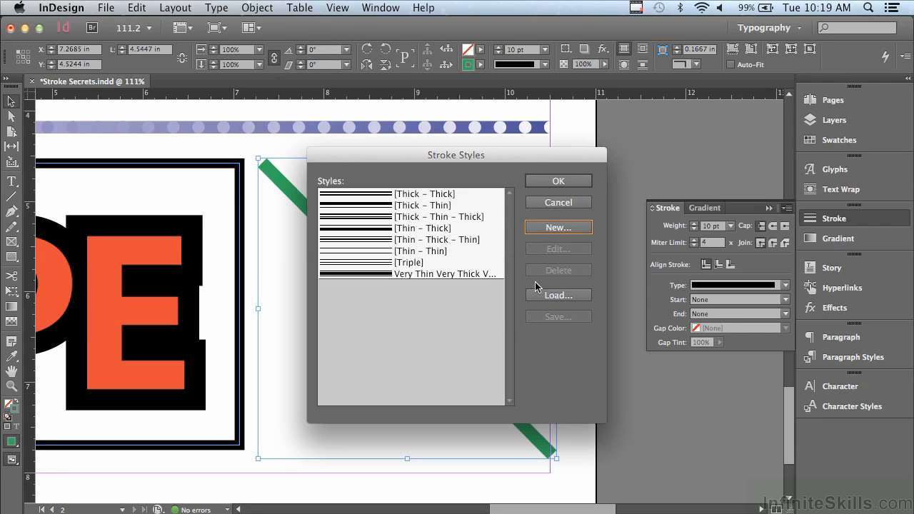
{"action": "left_click", "coordinate": [551, 183]}
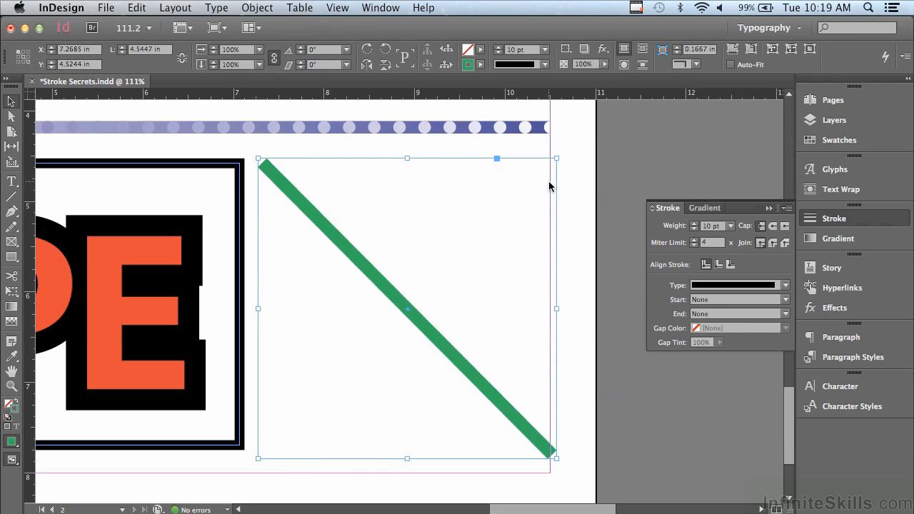
Apply the Very Thin Very Thick Very Thin stroke type to the selected green diagonal line.
{"action": "left_click", "coordinate": [702, 286]}
{"action": "scroll", "coordinate": [702, 286], "scroll_direction": "down", "scroll_amount": 1}
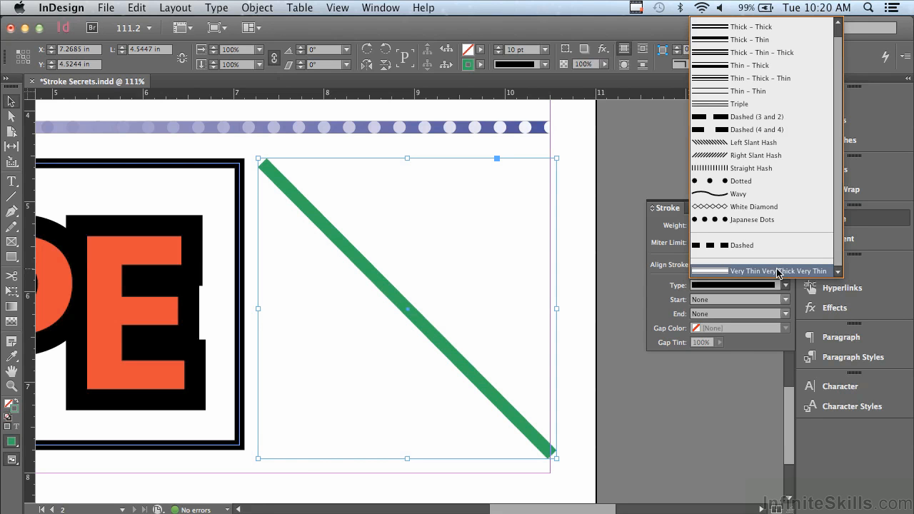
{"action": "left_click", "coordinate": [779, 271]}
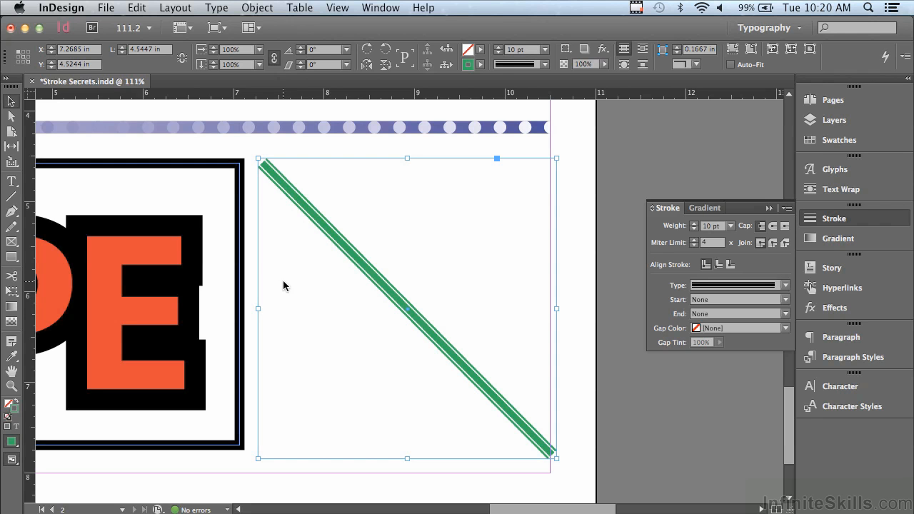
Increase the green diagonal line's stroke weight to 18 pt.
{"action": "left_click", "coordinate": [497, 47]}
{"action": "left_click", "coordinate": [498, 47]}
{"action": "left_click", "coordinate": [498, 48]}
{"action": "left_click", "coordinate": [498, 48]}
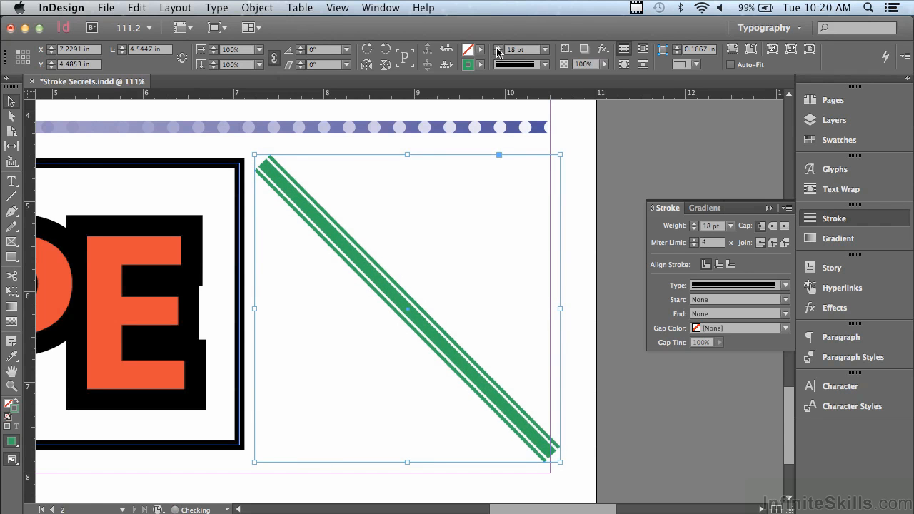